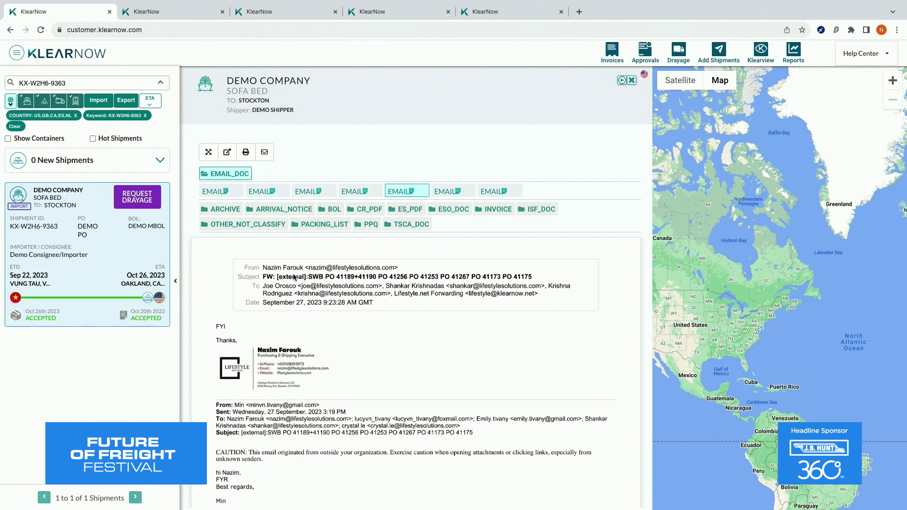
pyautogui.scroll(-2, 315, 282)
pyautogui.scroll(-1, 323, 278)
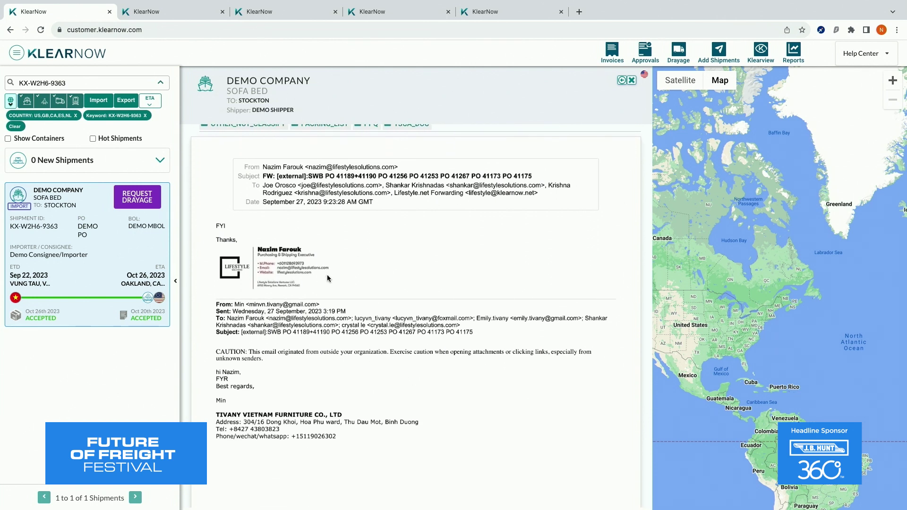
pyautogui.scroll(-2, 328, 279)
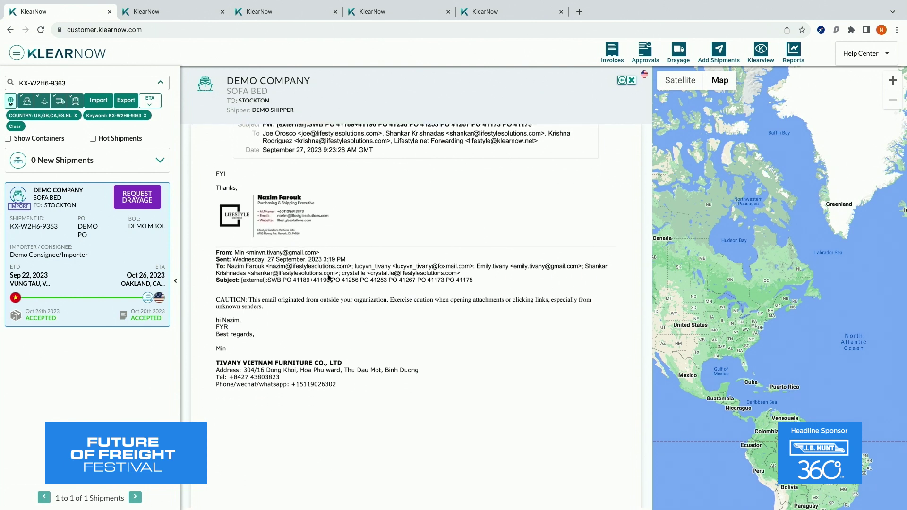
pyautogui.scroll(1, 329, 279)
pyautogui.scroll(4, 329, 278)
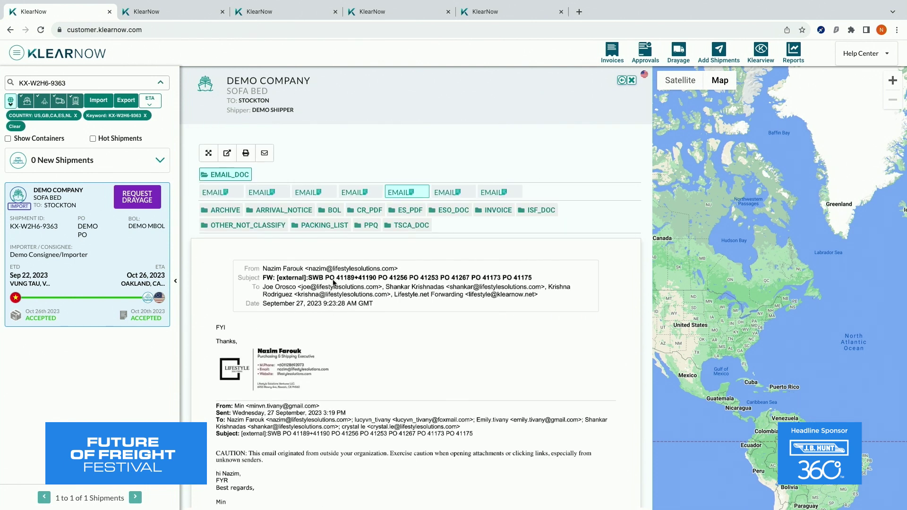
# Step: View the Sep 26 shipping documents email and the Sep 19 shipdoc email for PO41253, then return to the shipment map
pyautogui.click(444, 202)
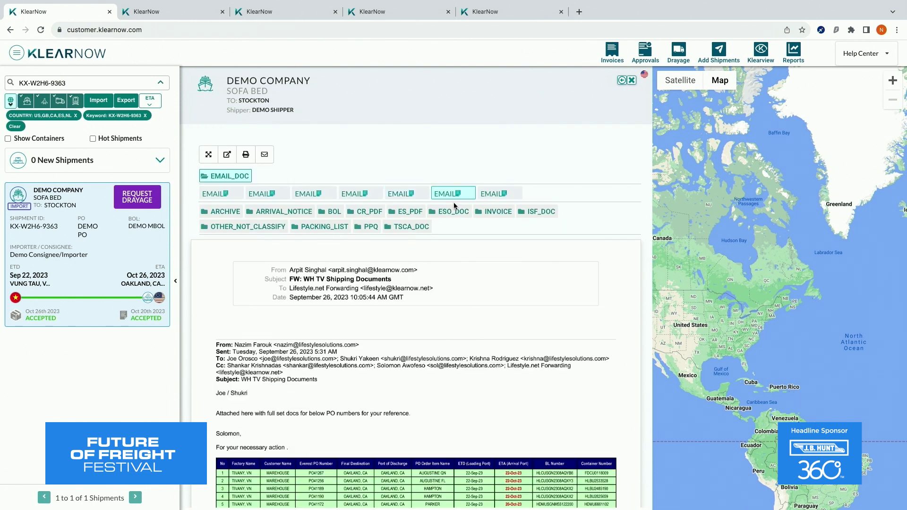
pyautogui.click(485, 194)
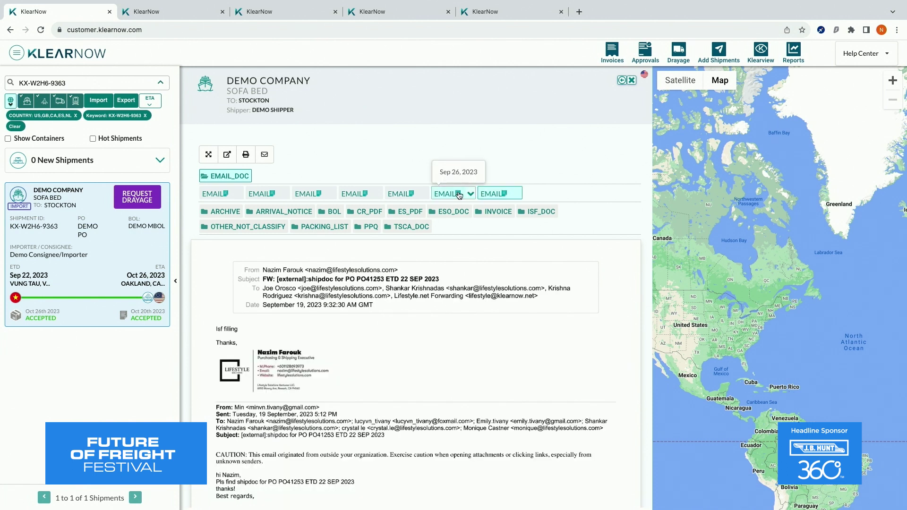
pyautogui.scroll(-1, 447, 301)
pyautogui.scroll(-2, 447, 298)
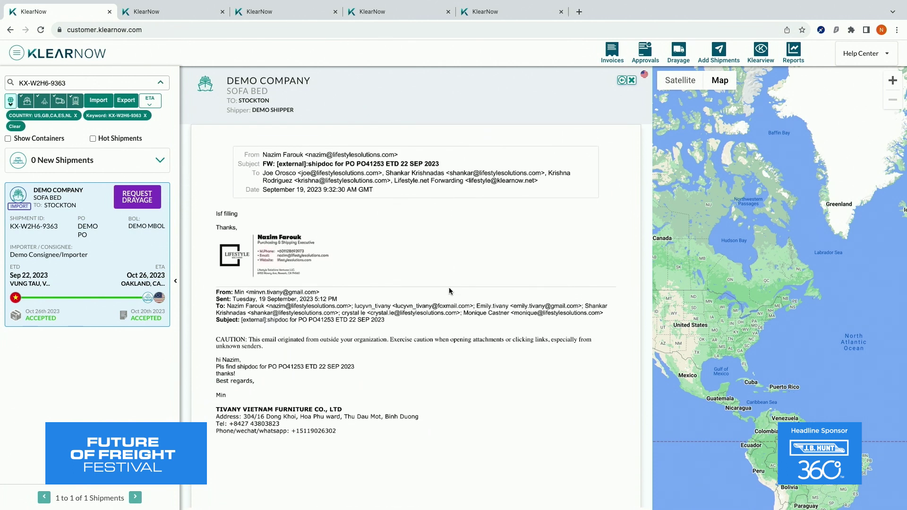
pyautogui.scroll(2, 446, 288)
pyautogui.scroll(1, 447, 289)
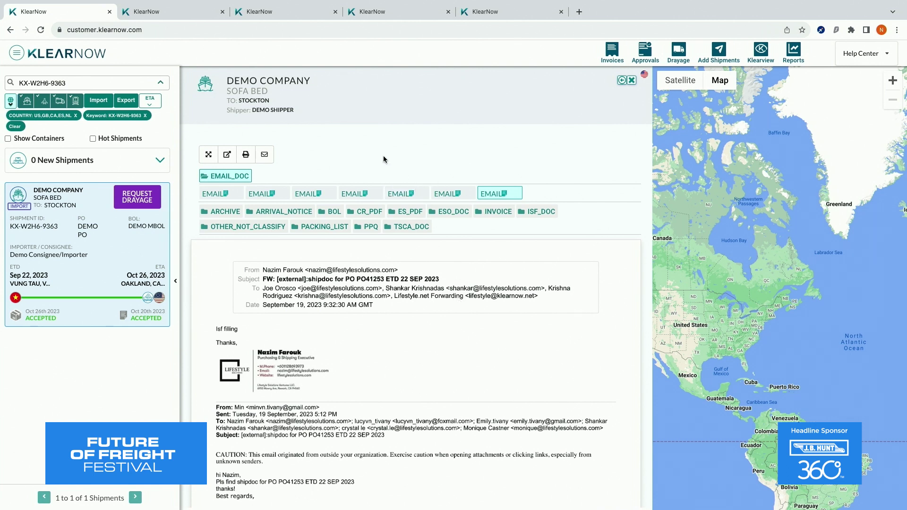
pyautogui.click(176, 11)
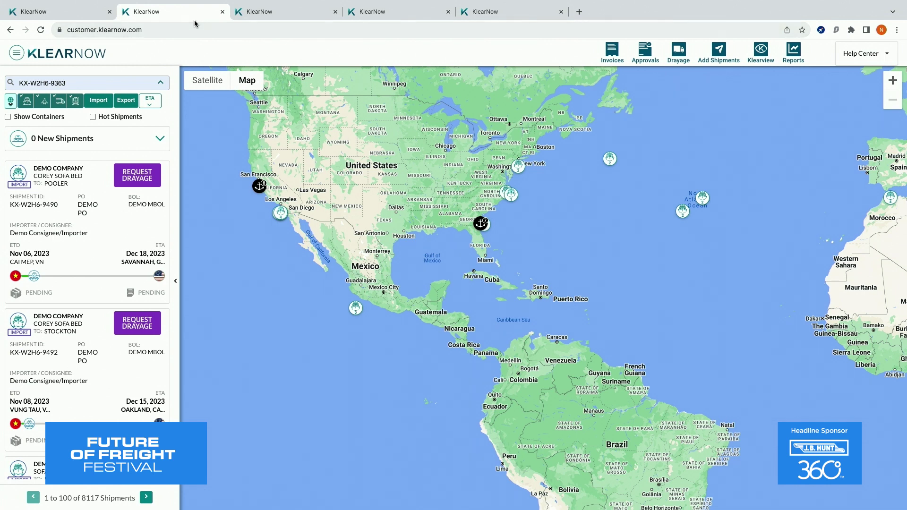
pyautogui.moveTo(85, 3)
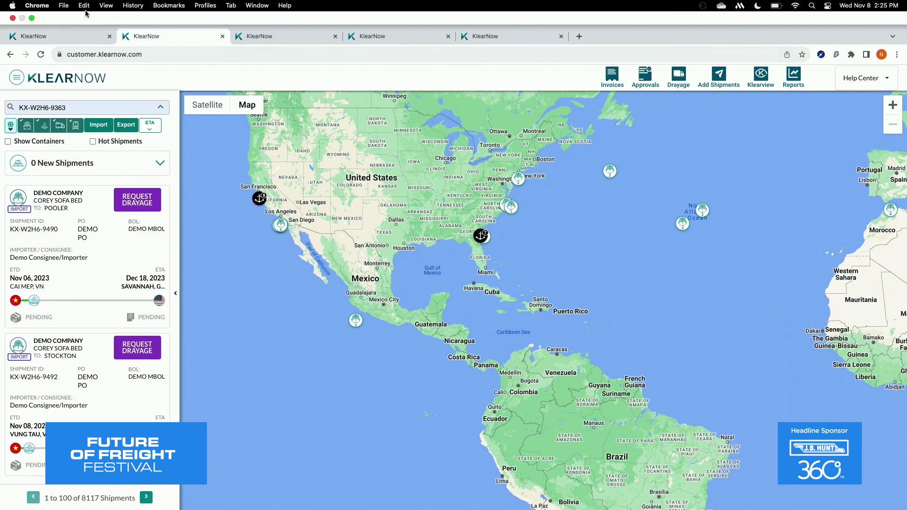
pyautogui.click(73, 39)
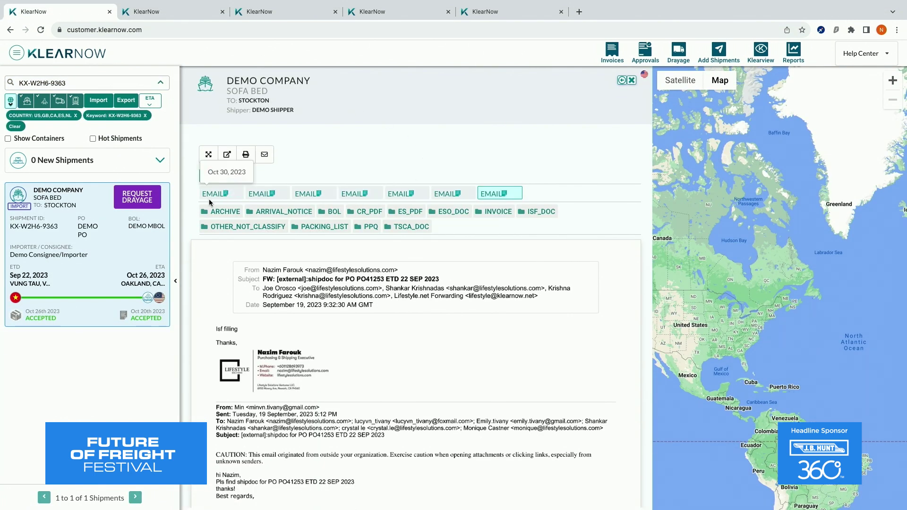
pyautogui.click(170, 12)
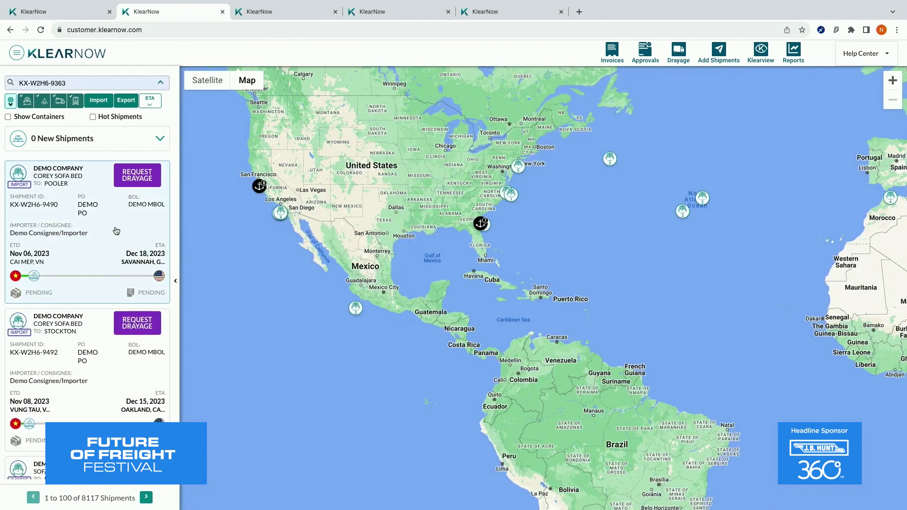
pyautogui.scroll(-5, 100, 232)
pyautogui.scroll(-1, 106, 237)
pyautogui.scroll(-2, 135, 244)
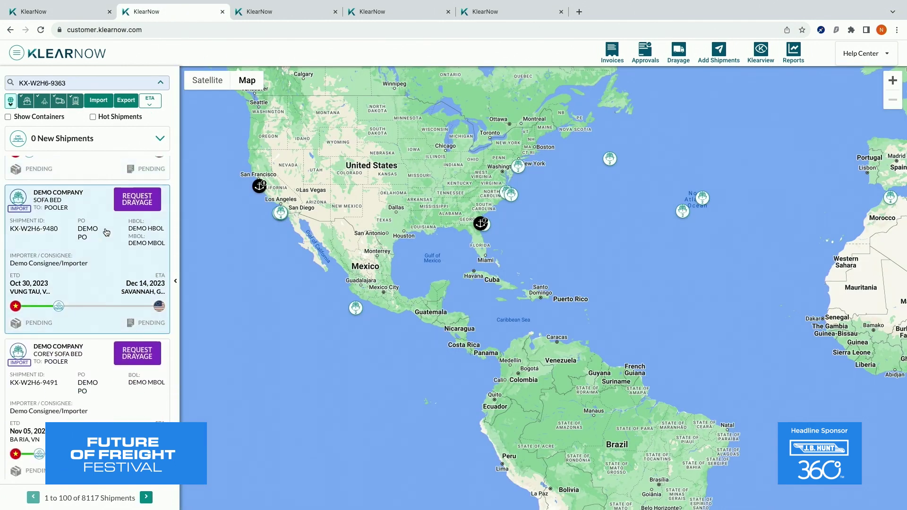
pyautogui.scroll(-1, 164, 252)
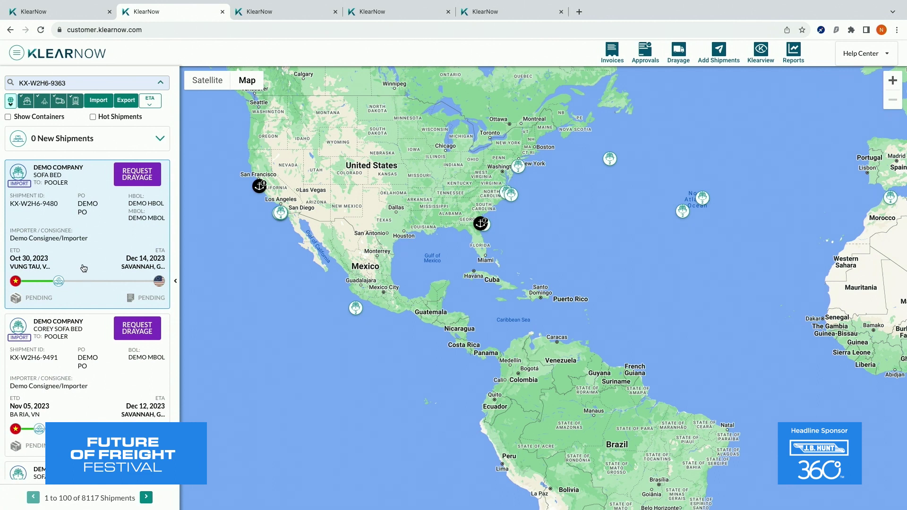
pyautogui.scroll(-1, 106, 290)
pyautogui.click(98, 303)
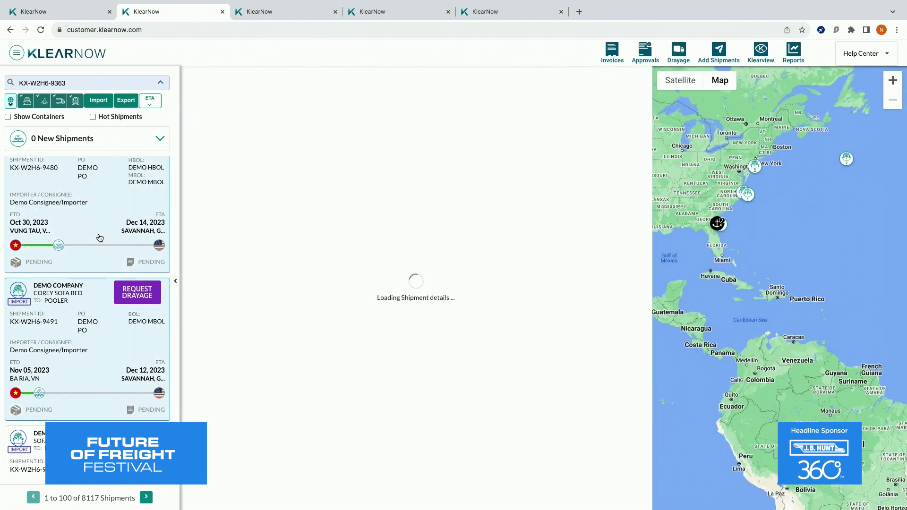
pyautogui.scroll(-2, 376, 273)
pyautogui.scroll(-2, 381, 276)
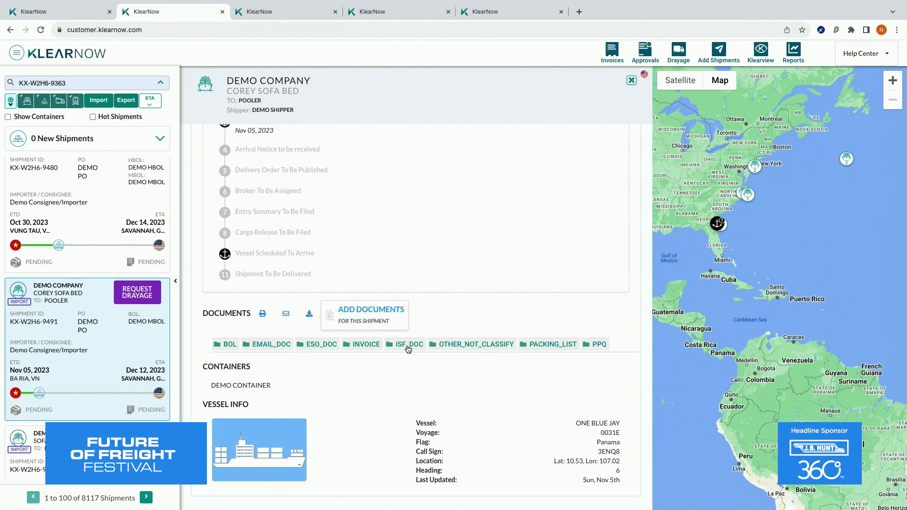
pyautogui.click(76, 14)
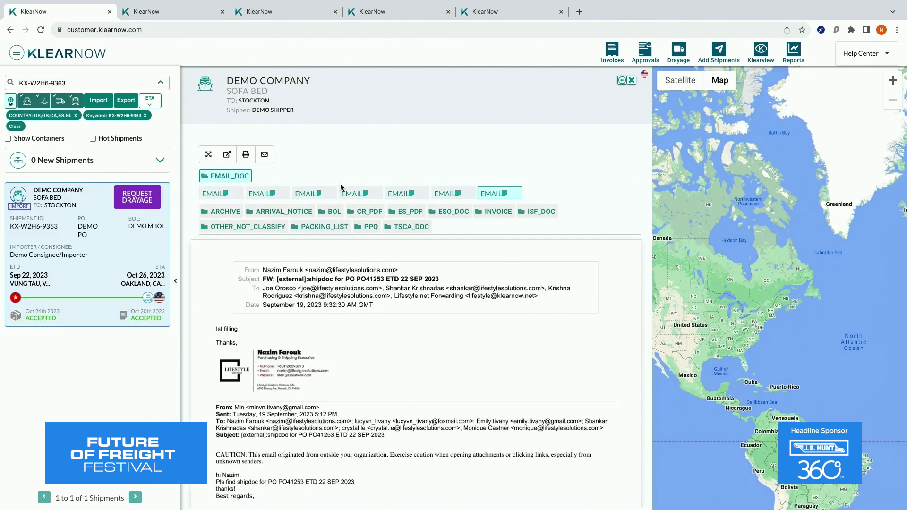
# Step: Review the bill of lading and Hapag-Lloyd arrival notice documents, then leave the document viewer
pyautogui.click(334, 213)
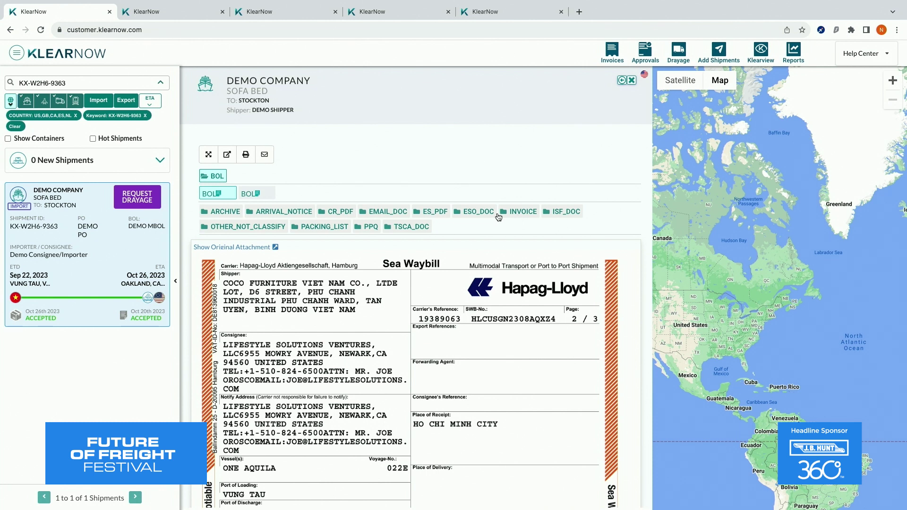
pyautogui.click(283, 211)
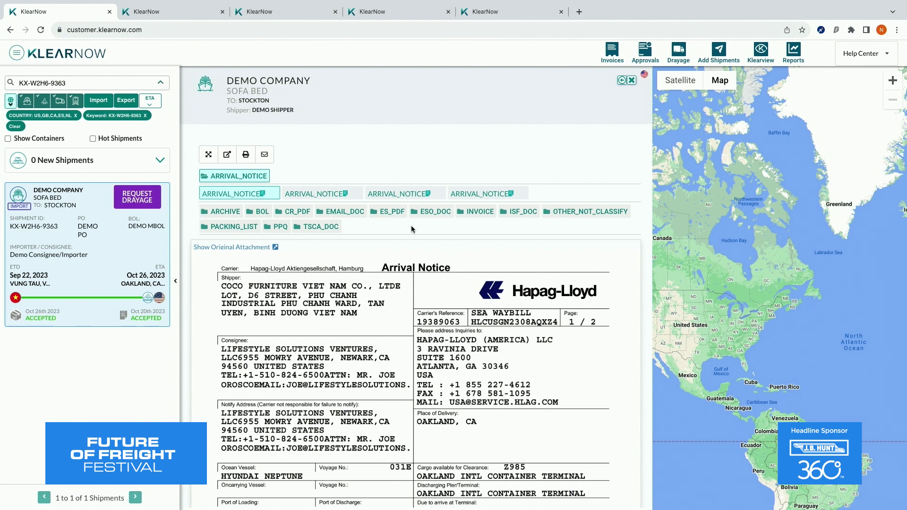
pyautogui.scroll(-3, 457, 236)
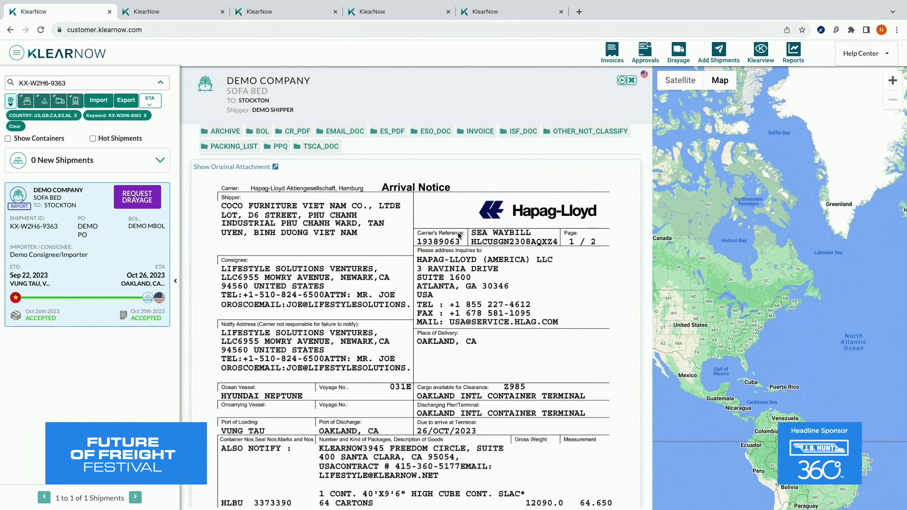
pyautogui.scroll(-2, 457, 237)
pyautogui.scroll(-2, 457, 237)
pyautogui.scroll(-1, 457, 236)
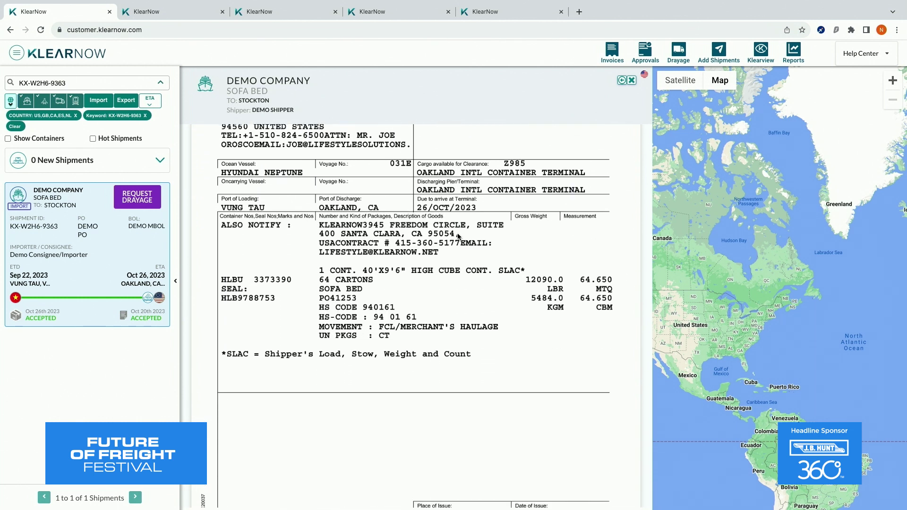
pyautogui.scroll(5, 457, 237)
pyautogui.scroll(2, 458, 235)
pyautogui.scroll(1, 459, 236)
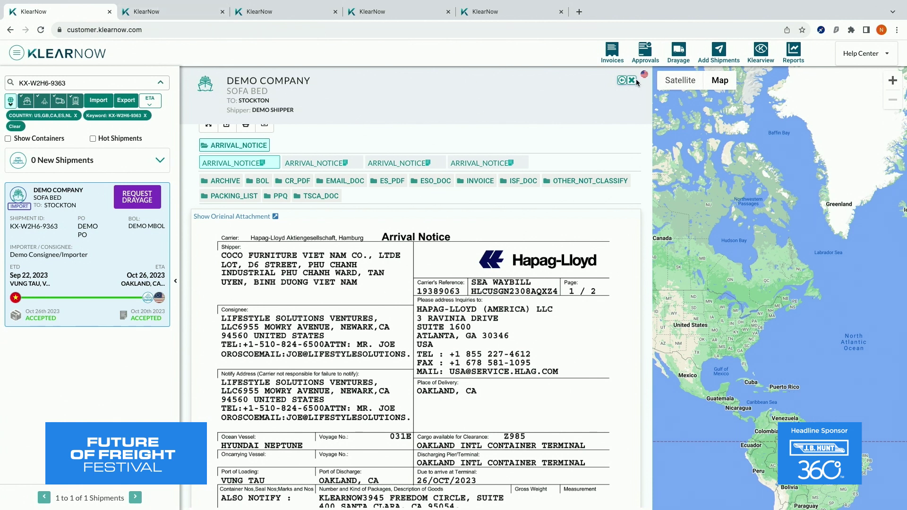
pyautogui.click(621, 81)
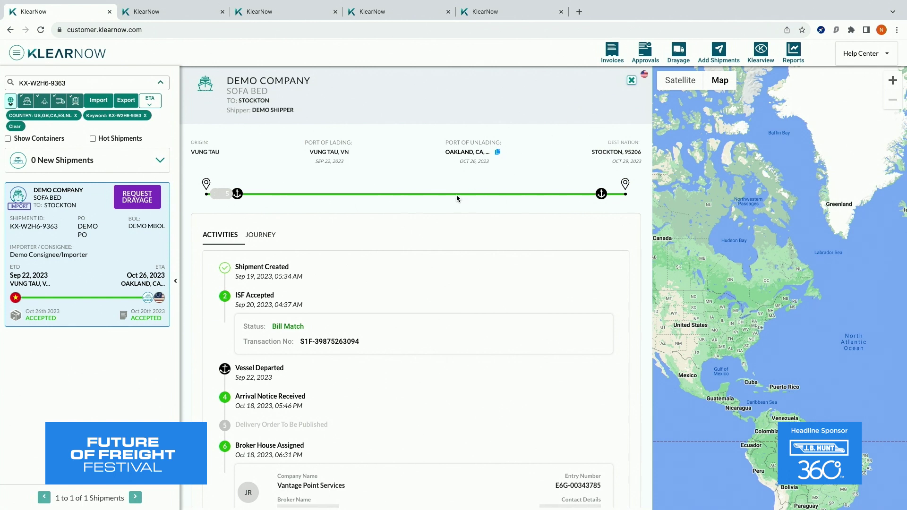
pyautogui.scroll(-1, 455, 191)
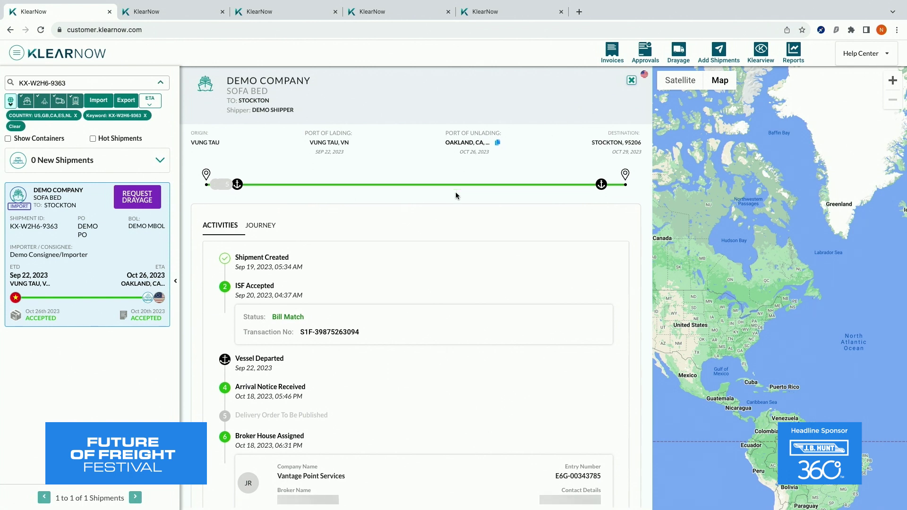
# Step: Load details for shipments KX-W2H6-9477, KX-W2H6-9486 and KX-W2H6-9468 from the full shipment list
pyautogui.click(173, 15)
pyautogui.scroll(-3, 134, 201)
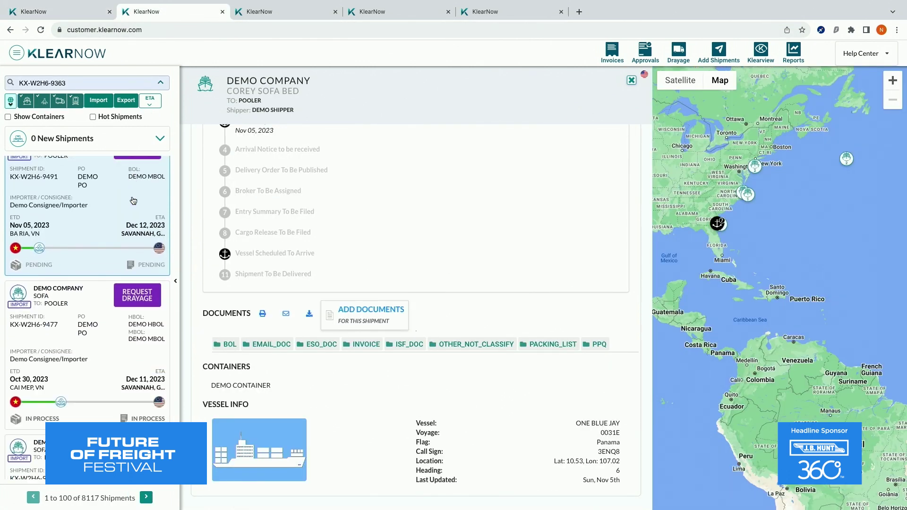
pyautogui.scroll(-2, 109, 262)
pyautogui.click(105, 275)
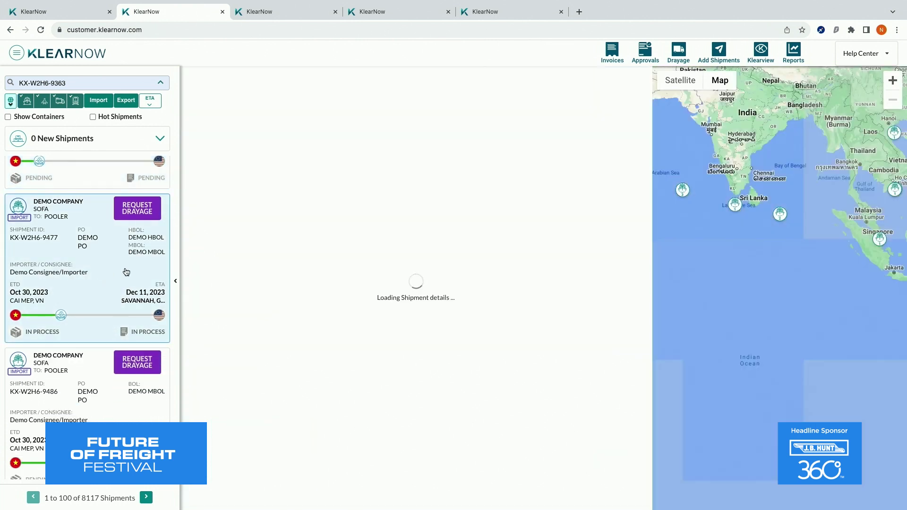
pyautogui.scroll(-1, 297, 282)
pyautogui.scroll(-1, 298, 281)
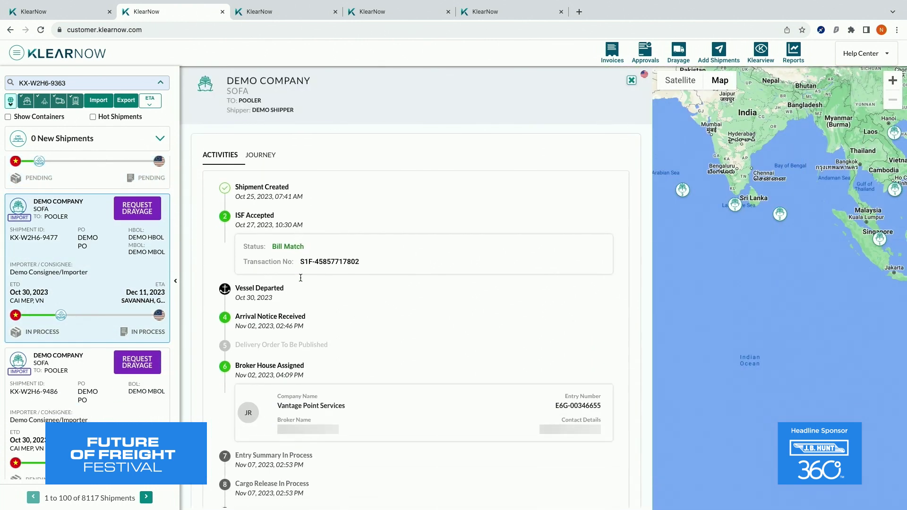
pyautogui.scroll(-1, 299, 281)
pyautogui.scroll(-1, 300, 281)
pyautogui.scroll(-1, 301, 281)
pyautogui.scroll(-1, 301, 248)
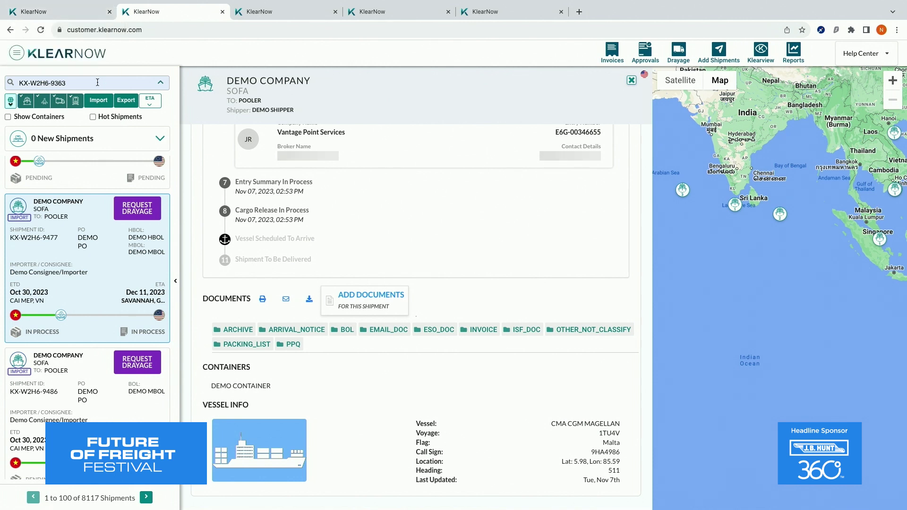
pyautogui.scroll(-1, 86, 198)
pyautogui.scroll(-4, 85, 198)
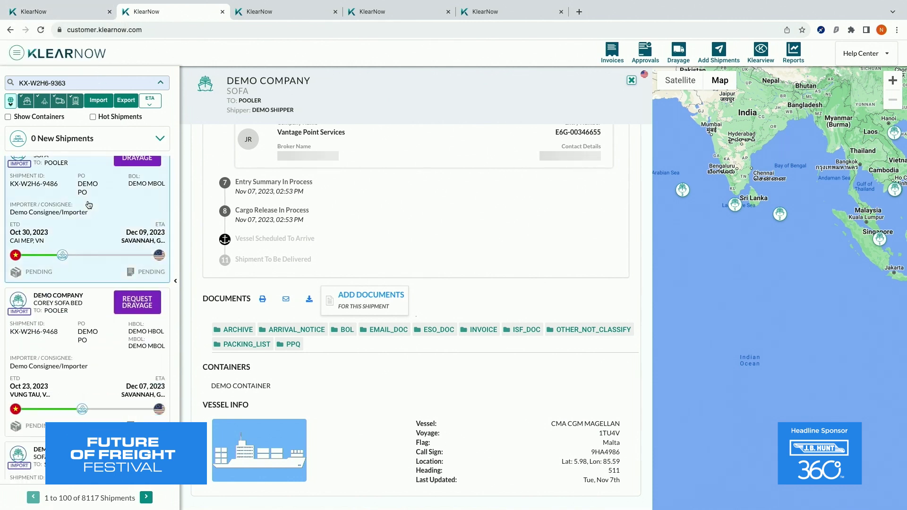
pyautogui.click(107, 280)
pyautogui.click(102, 319)
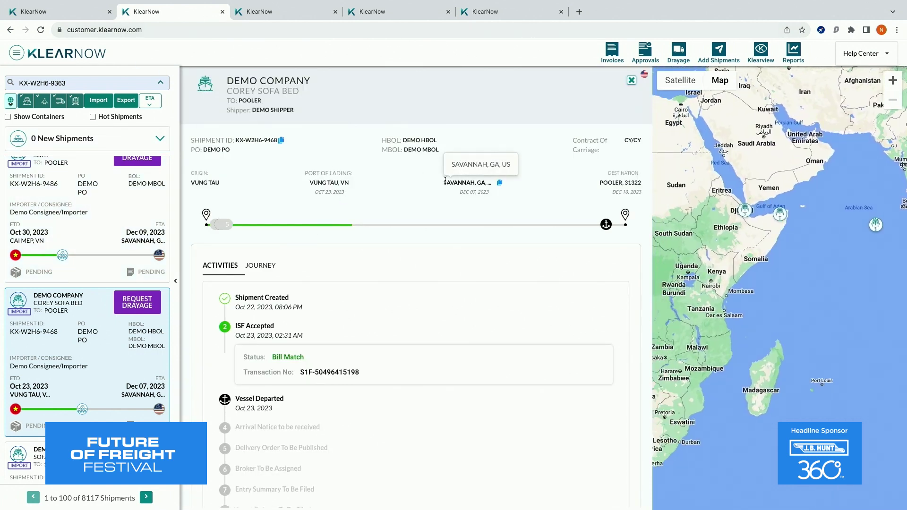
# Step: Highlight the port of unloading and port of lading details, then switch to the Stockton Sofa Bed shipment
pyautogui.moveTo(430, 182); pyautogui.dragTo(549, 188)
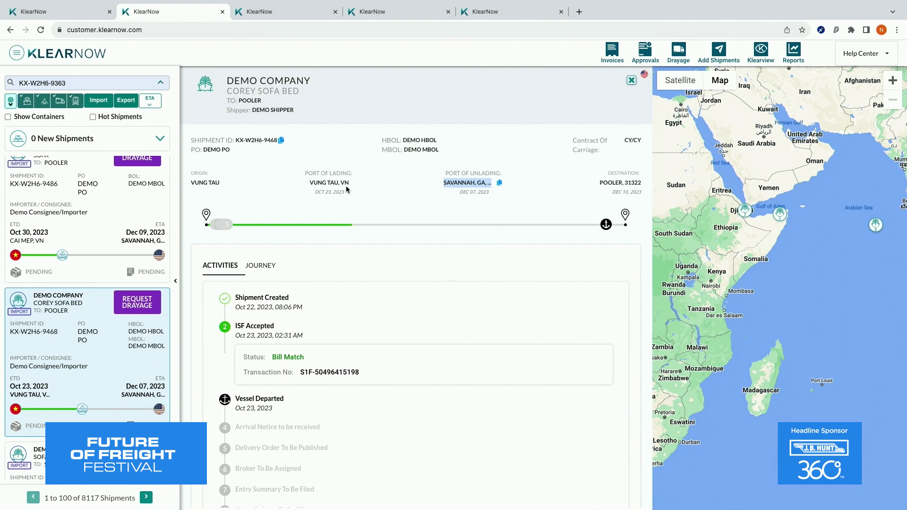
pyautogui.moveTo(314, 185); pyautogui.dragTo(415, 186)
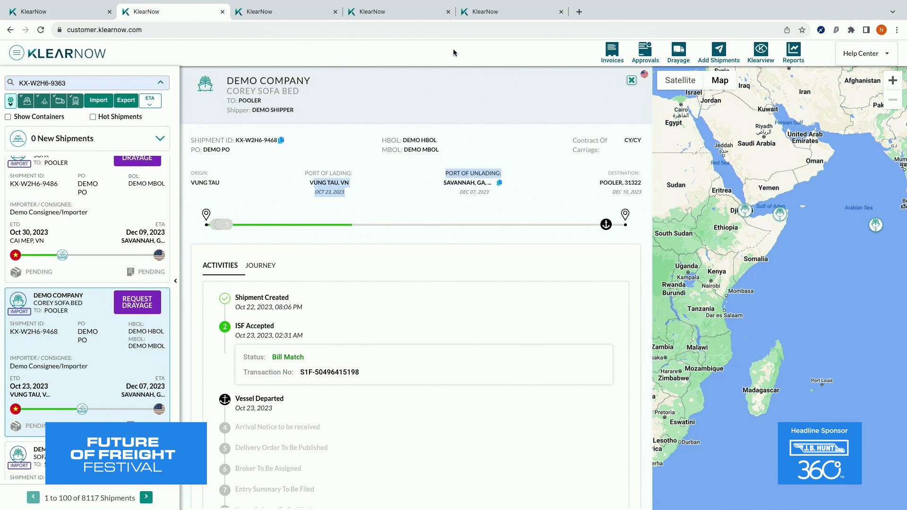
pyautogui.click(65, 16)
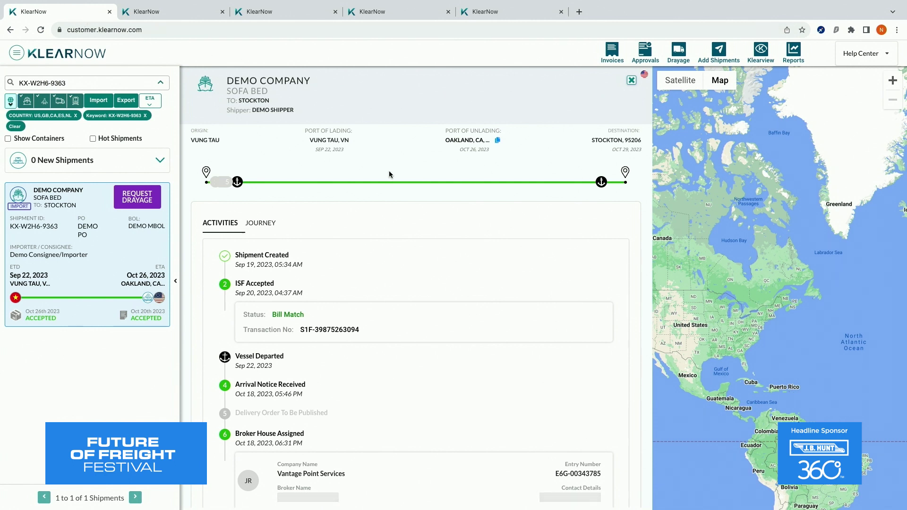
pyautogui.scroll(-1, 389, 171)
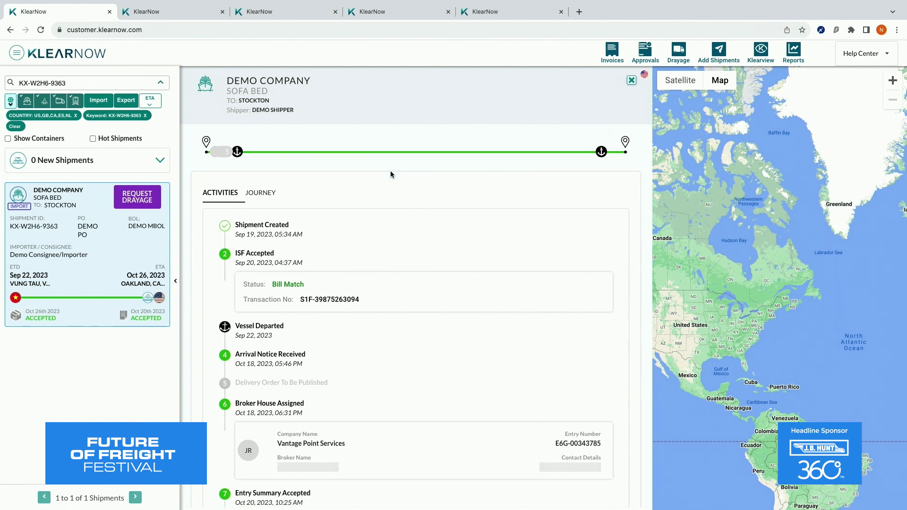
pyautogui.scroll(-2, 390, 170)
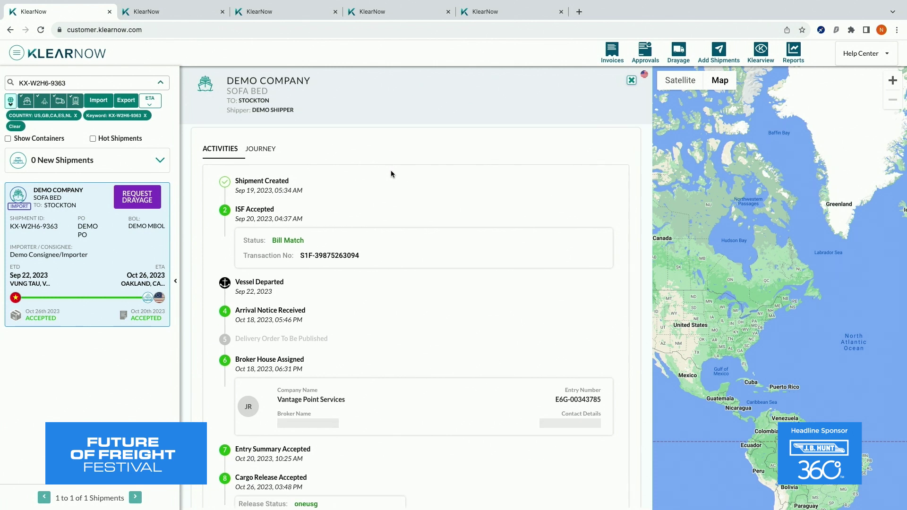
pyautogui.scroll(-2, 390, 170)
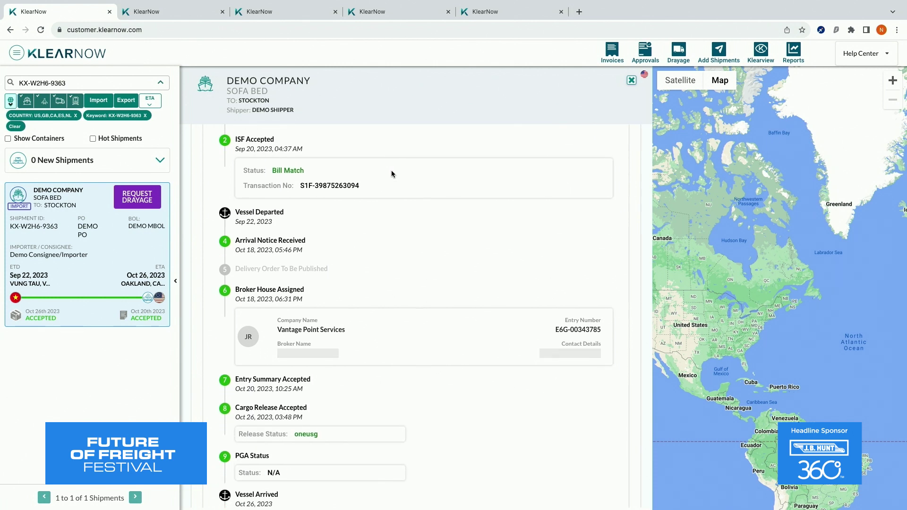
pyautogui.scroll(-1, 391, 170)
pyautogui.scroll(-1, 391, 170)
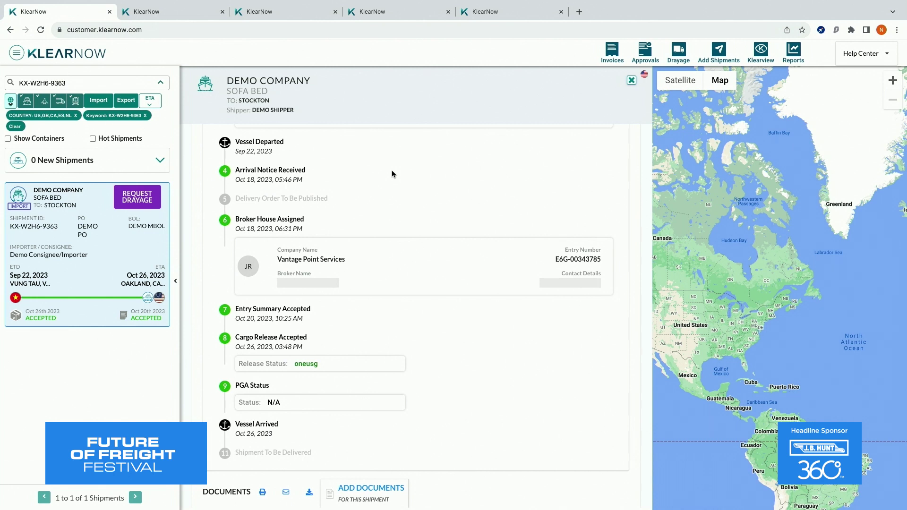
pyautogui.scroll(3, 392, 173)
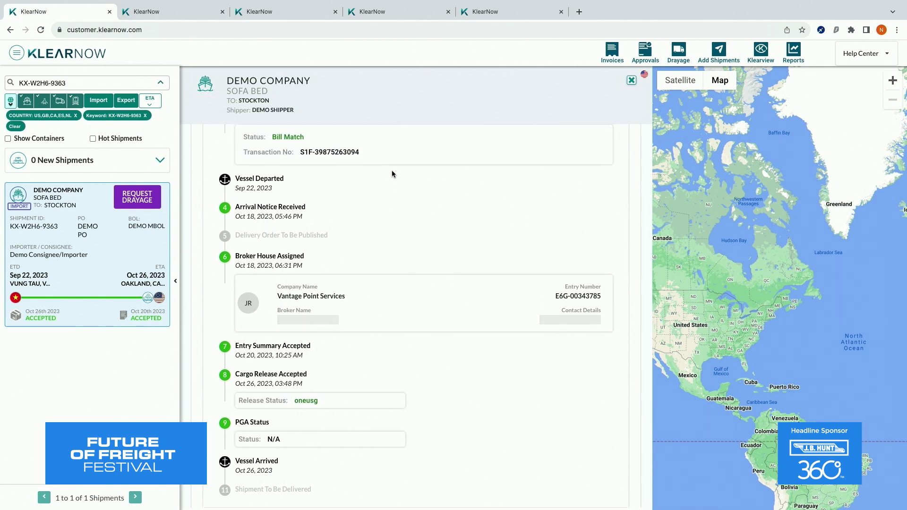
pyautogui.scroll(1, 392, 170)
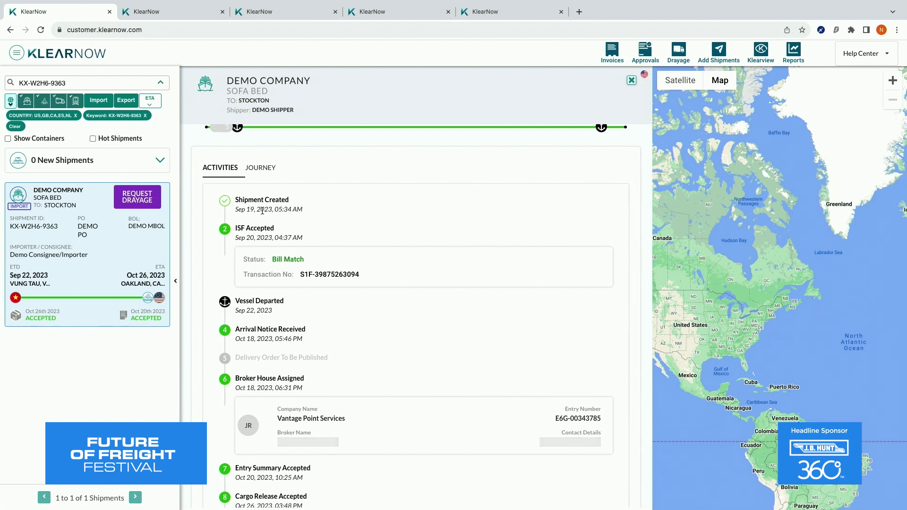
pyautogui.scroll(-1, 262, 210)
pyautogui.scroll(-2, 261, 211)
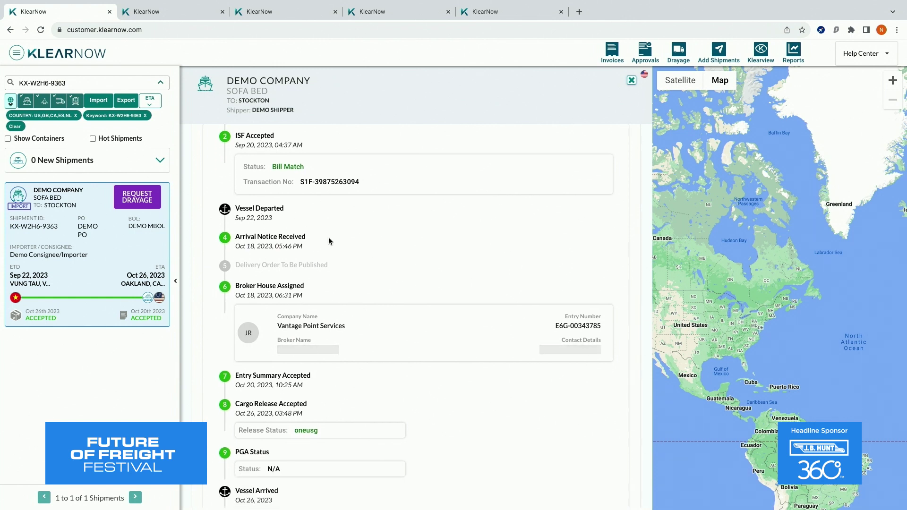
pyautogui.scroll(-2, 336, 248)
pyautogui.scroll(-1, 344, 253)
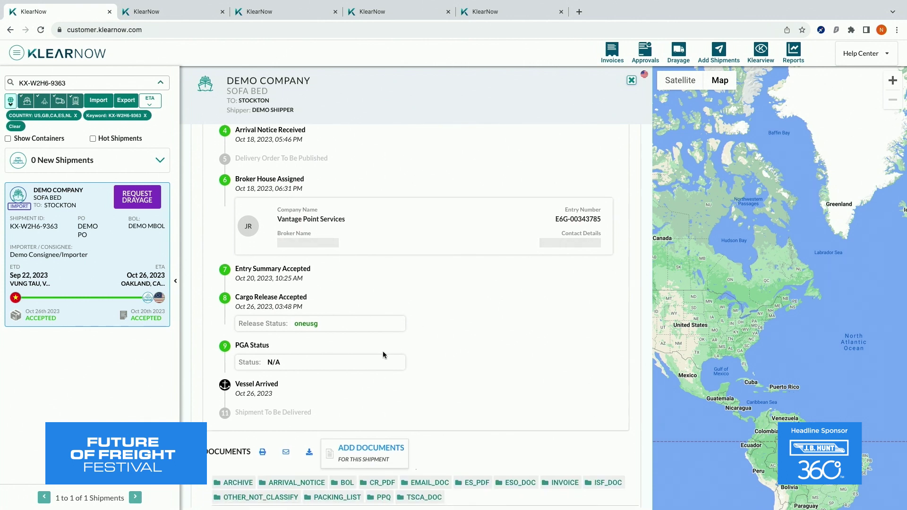
pyautogui.scroll(1, 305, 347)
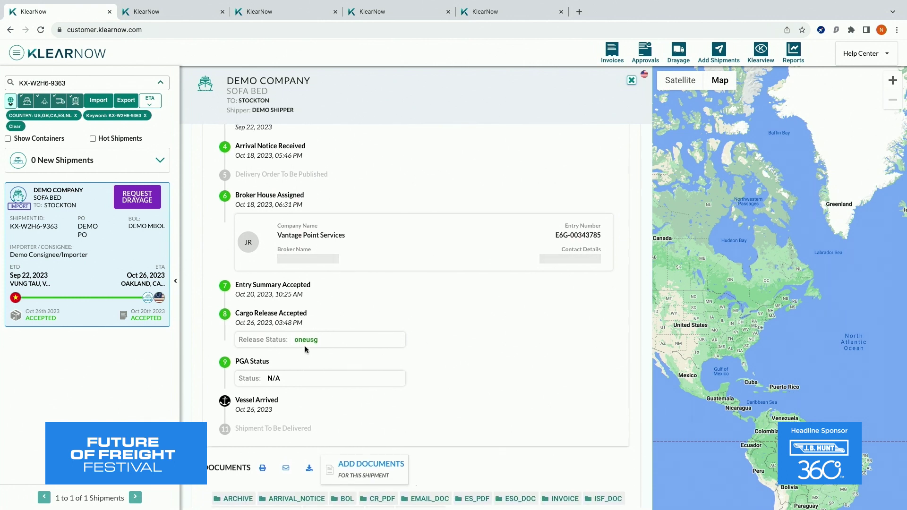
pyautogui.scroll(3, 319, 315)
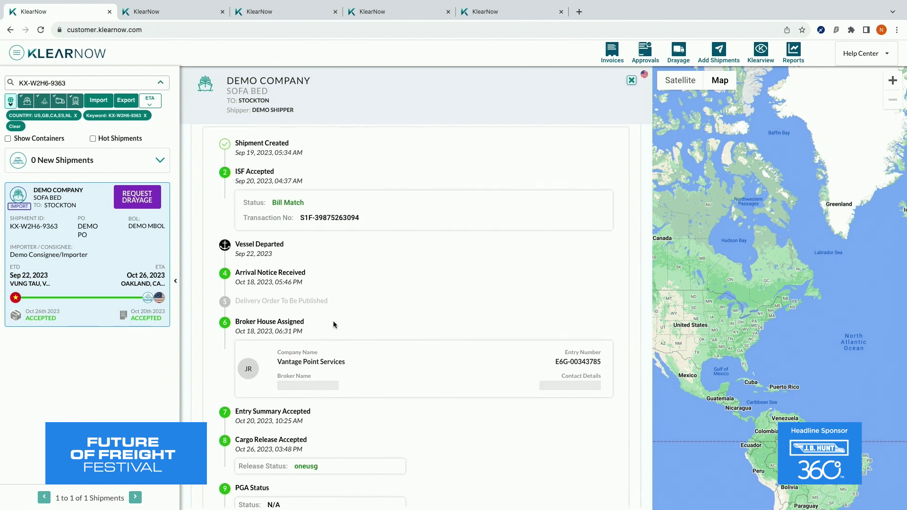
pyautogui.scroll(-2, 333, 321)
pyautogui.scroll(2, 334, 311)
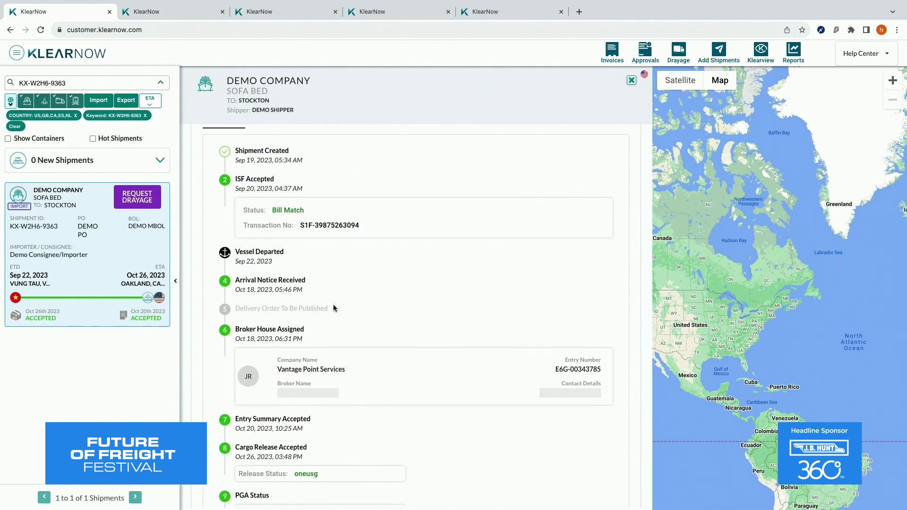
pyautogui.scroll(1, 334, 308)
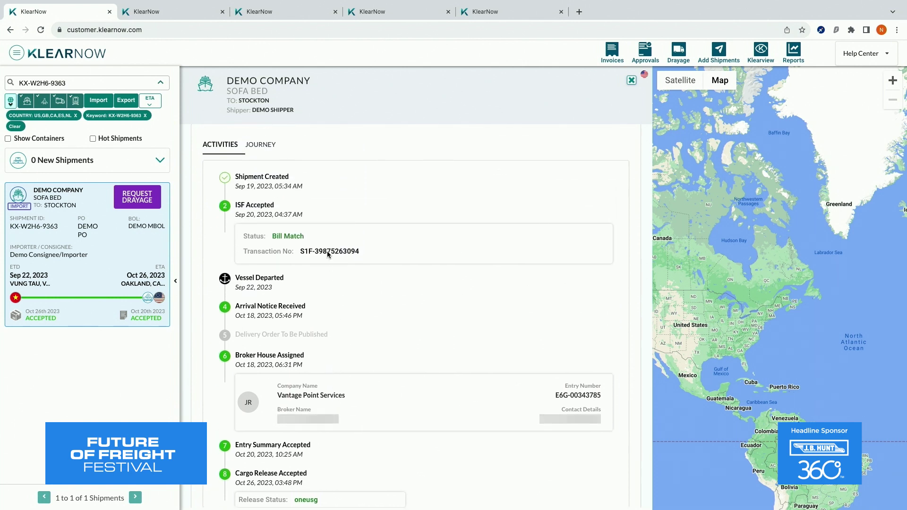
# Step: Show the port-by-port journey for container HLBU3373390
pyautogui.click(261, 144)
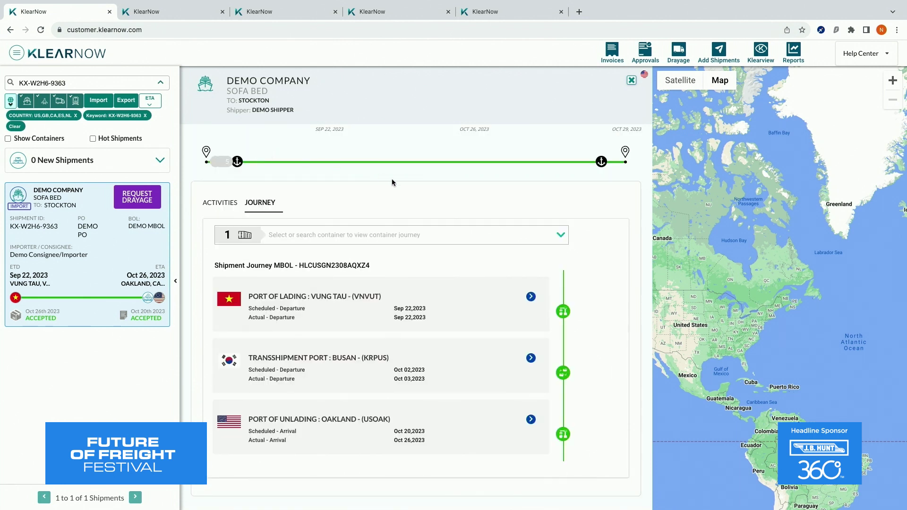
pyautogui.click(484, 236)
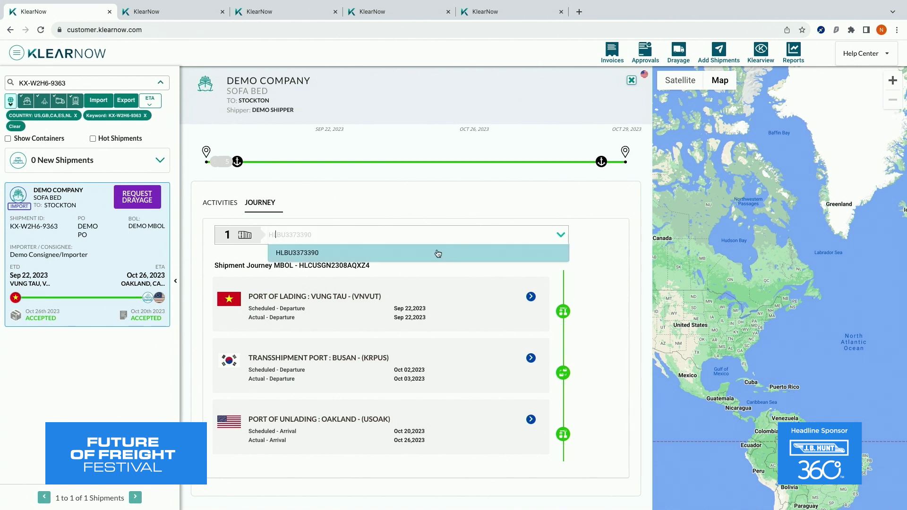
pyautogui.click(437, 255)
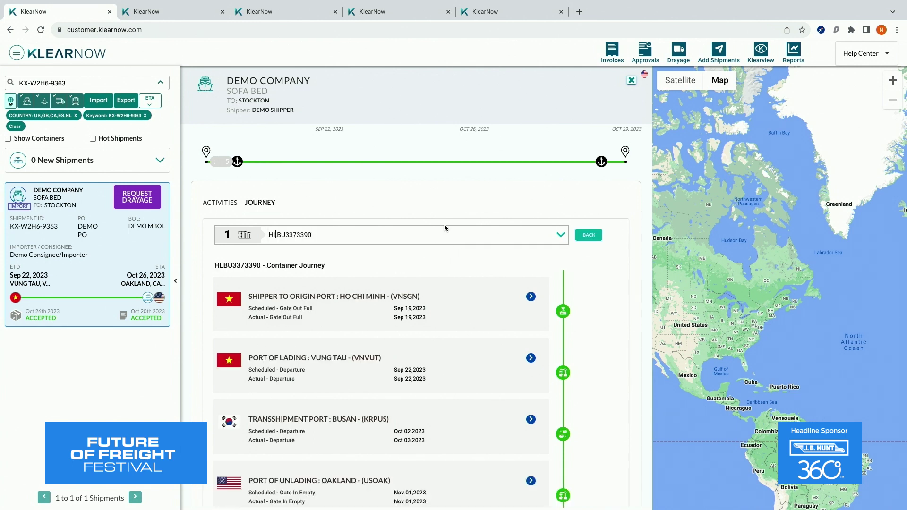
pyautogui.scroll(-2, 445, 225)
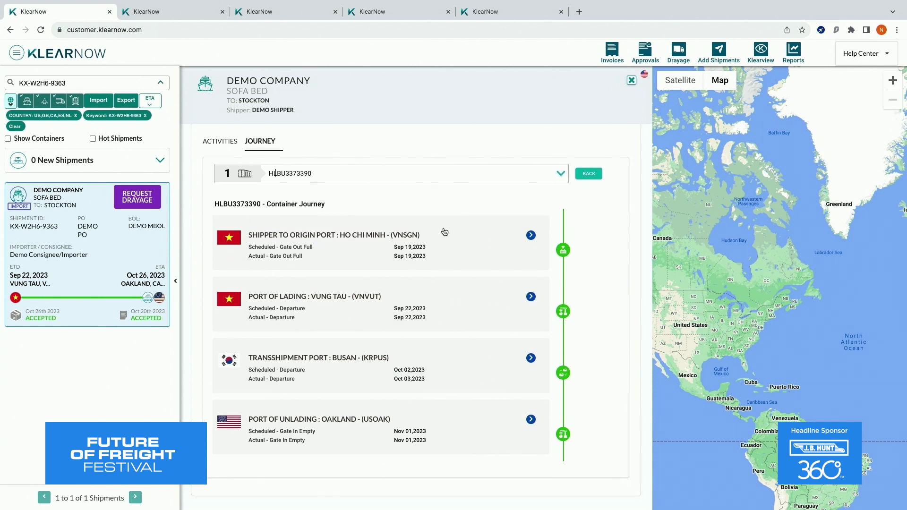
# Step: Expand the Vung Tau, Ho Chi Minh and Busan transshipment milestones, then close the shipment details
pyautogui.click(531, 297)
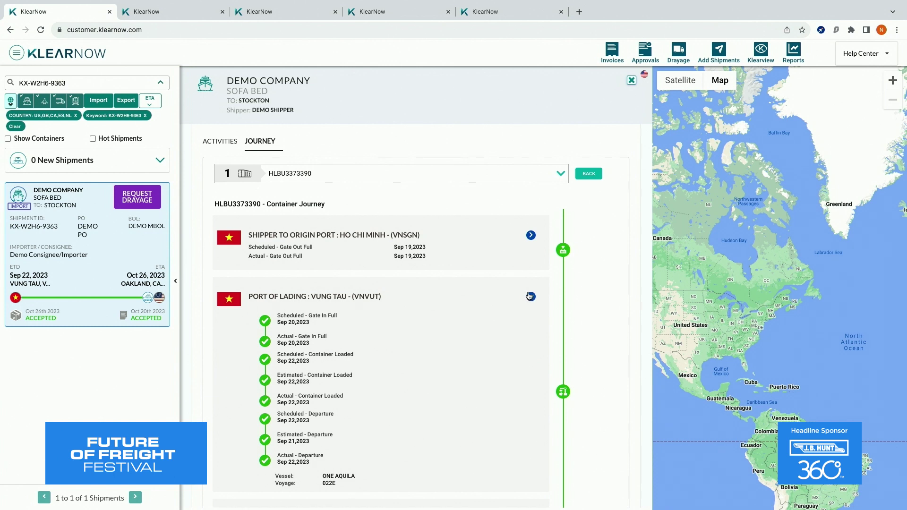
pyautogui.click(531, 235)
pyautogui.scroll(-2, 520, 255)
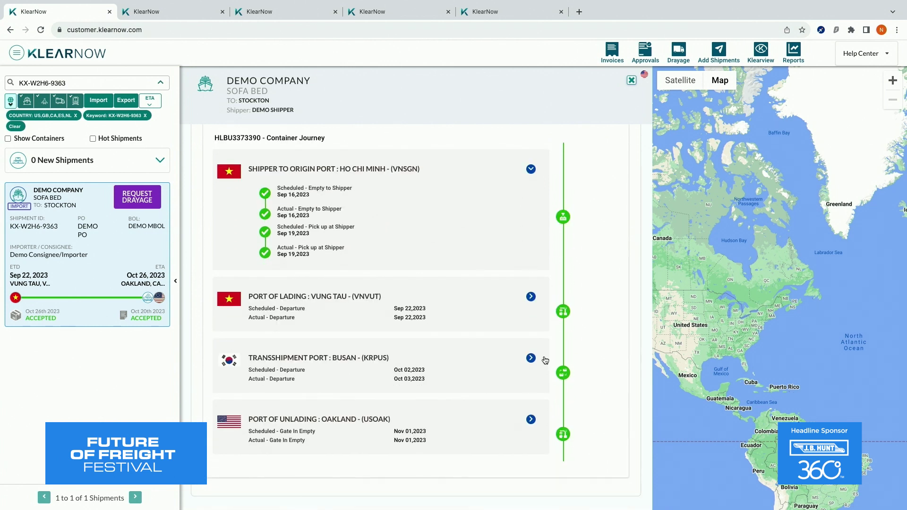
pyautogui.click(530, 297)
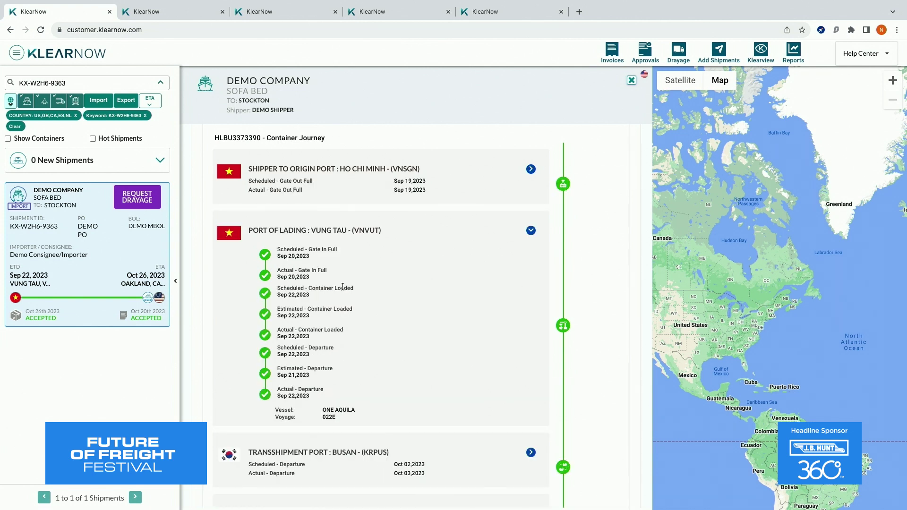
pyautogui.scroll(-2, 359, 320)
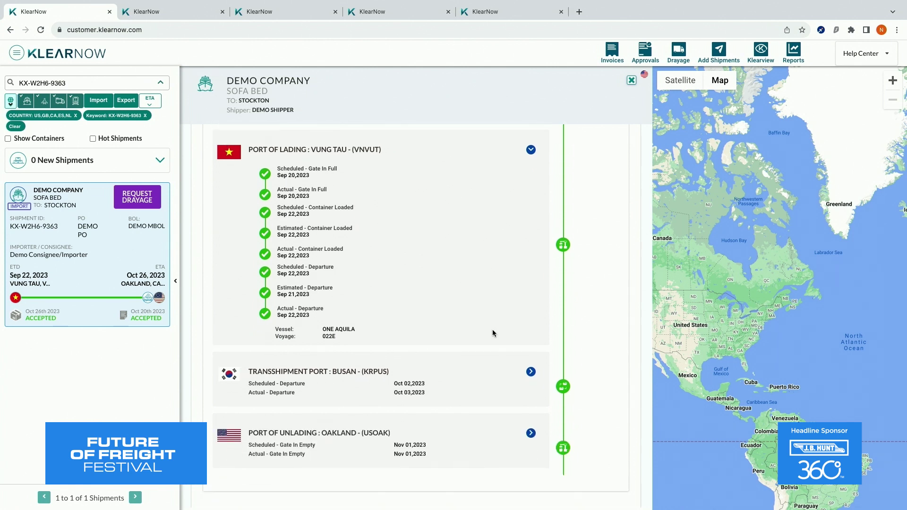
pyautogui.click(531, 372)
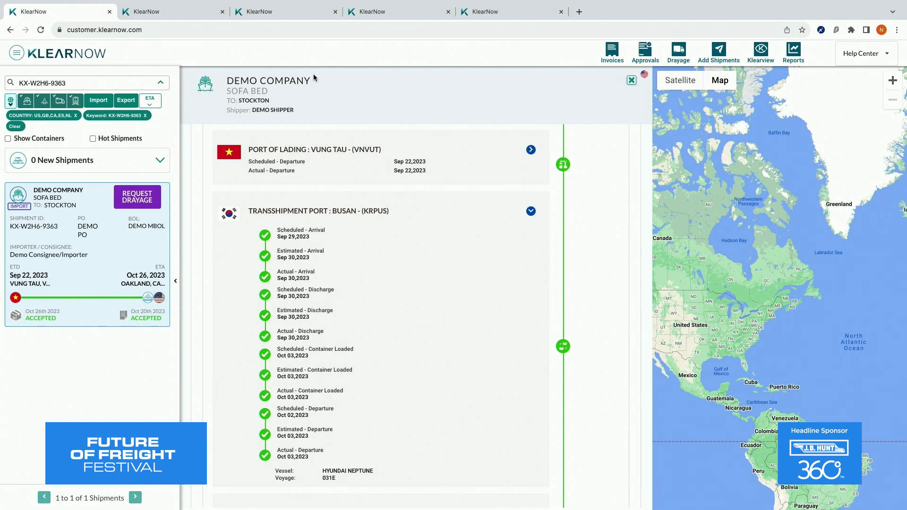
pyautogui.click(631, 81)
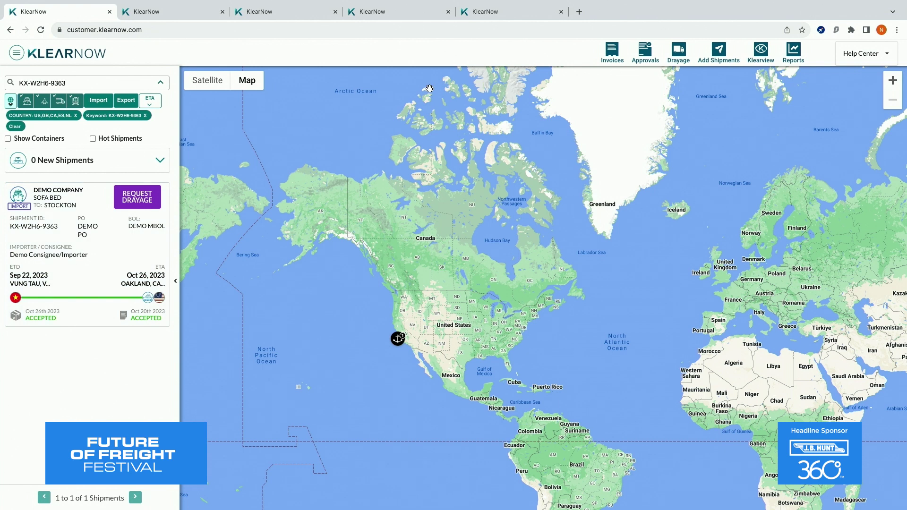
# Step: Bring up Advanced Search with the TO destination field active, then switch to another open shipment
pyautogui.click(160, 84)
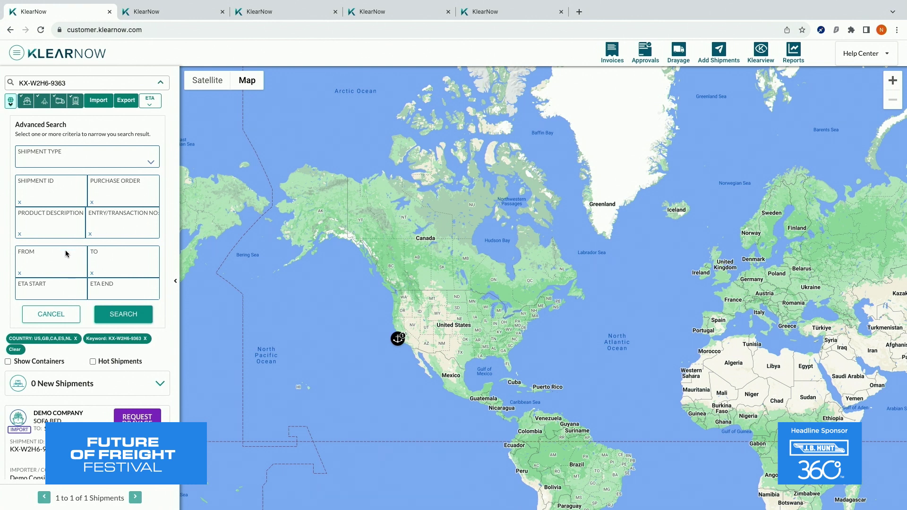
pyautogui.click(97, 264)
pyautogui.scroll(-2, 201, 162)
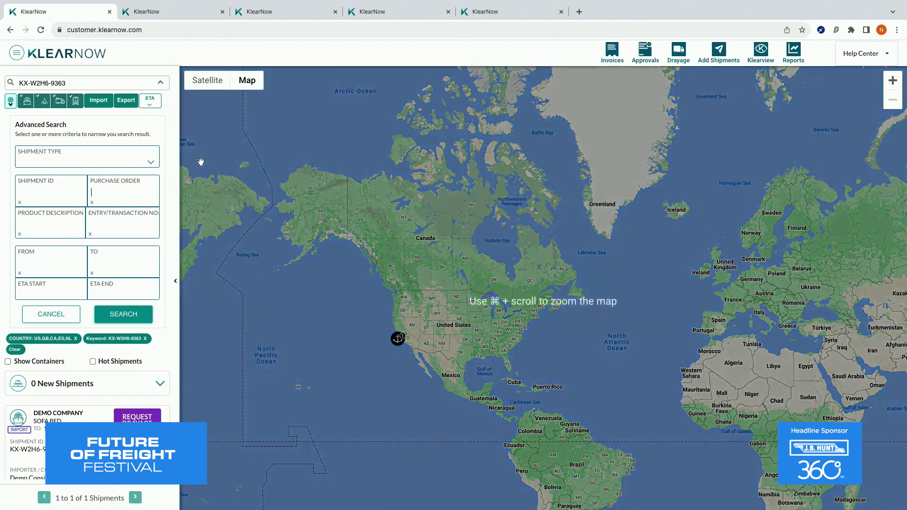
pyautogui.click(175, 14)
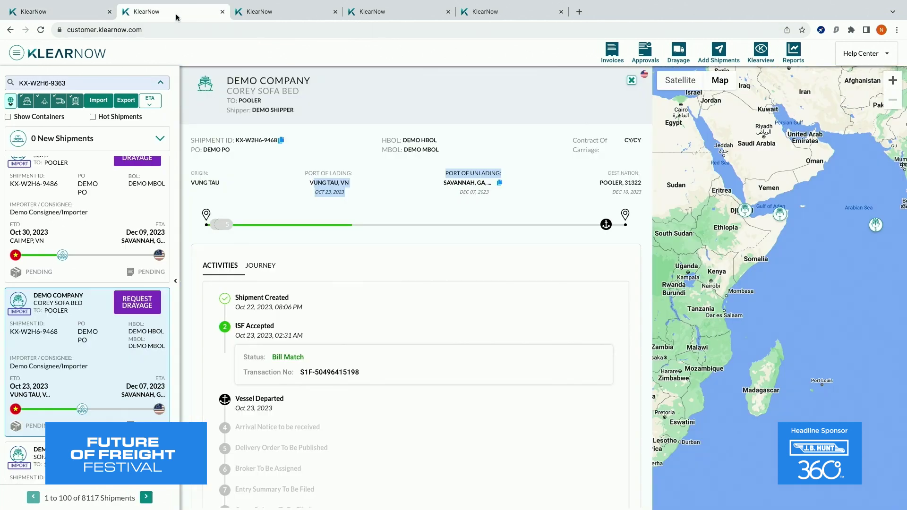
# Step: Go through Invoices and Drayage to the shipment map and start a drayage request for KX-W2H6-9363
pyautogui.click(255, 12)
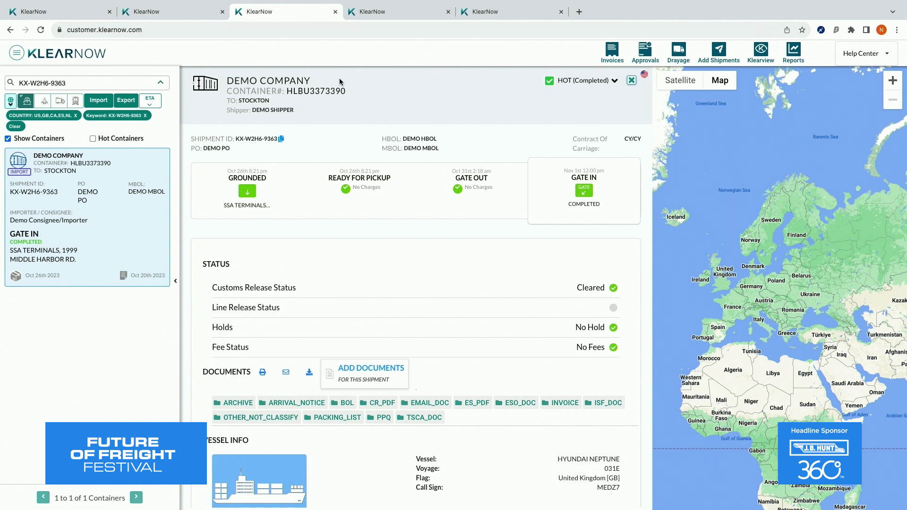
pyautogui.scroll(-1, 419, 174)
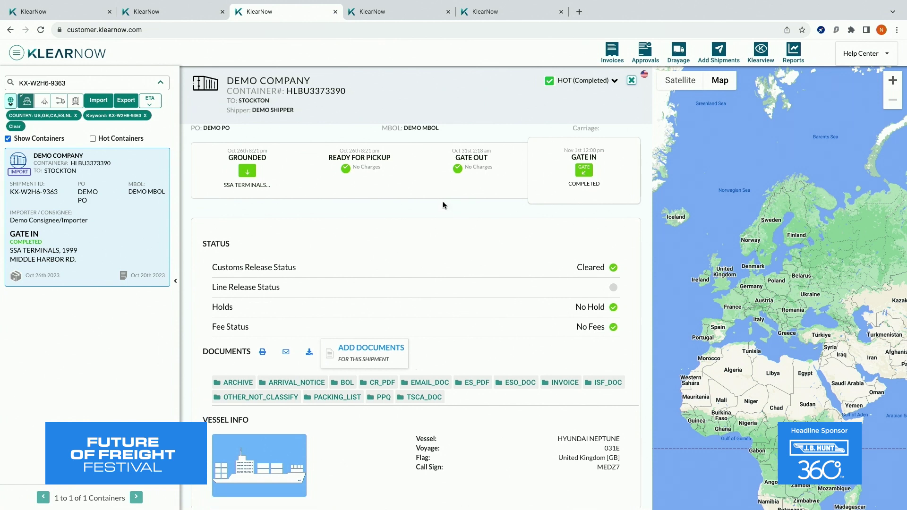
pyautogui.scroll(1, 443, 205)
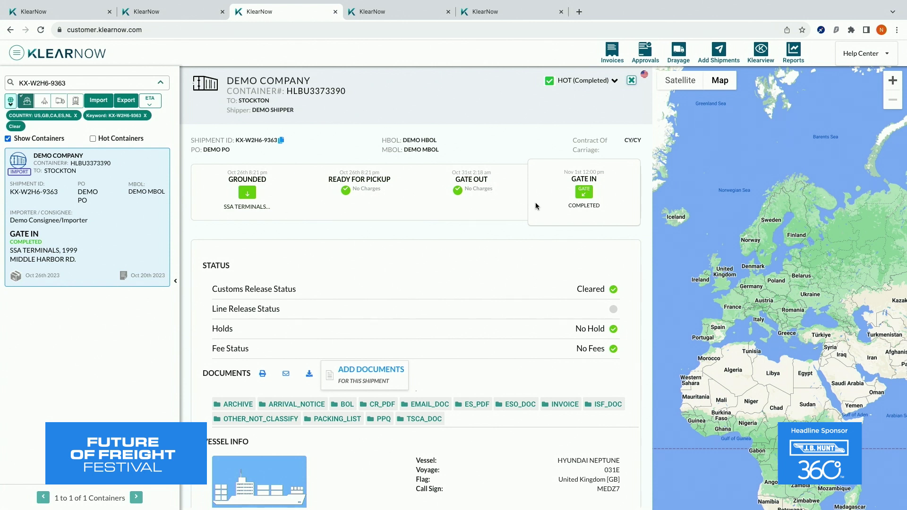
pyautogui.scroll(-1, 365, 269)
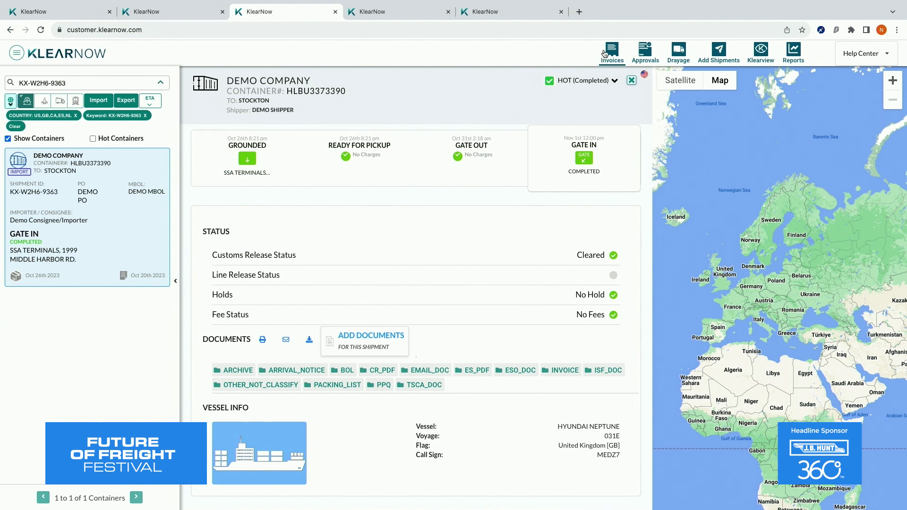
pyautogui.click(618, 51)
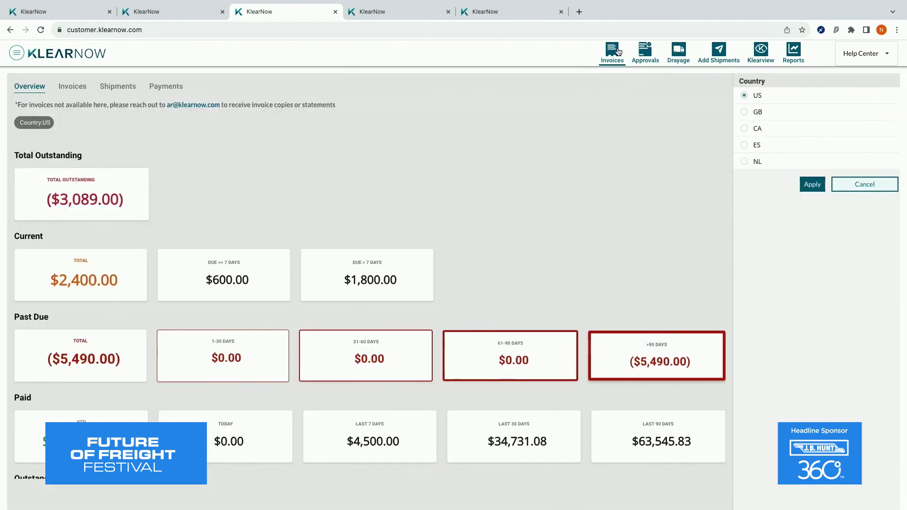
pyautogui.click(677, 51)
pyautogui.click(407, 12)
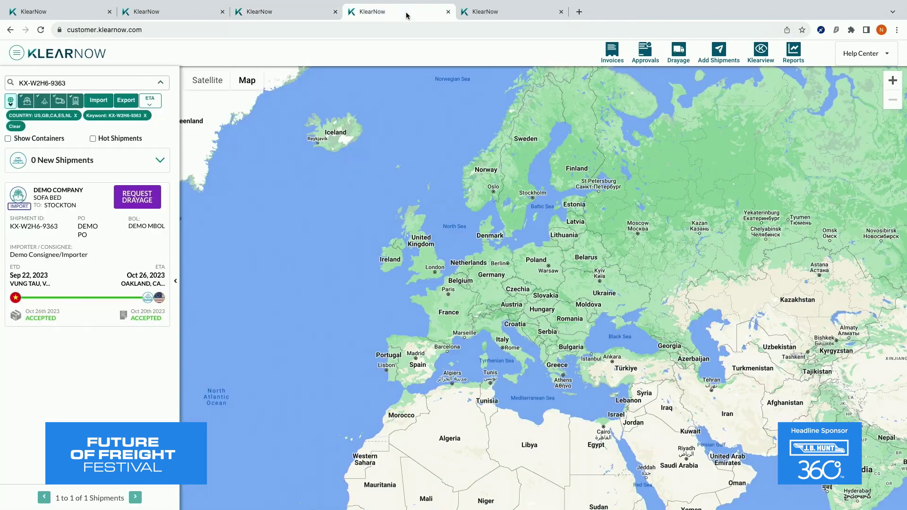
pyautogui.click(135, 199)
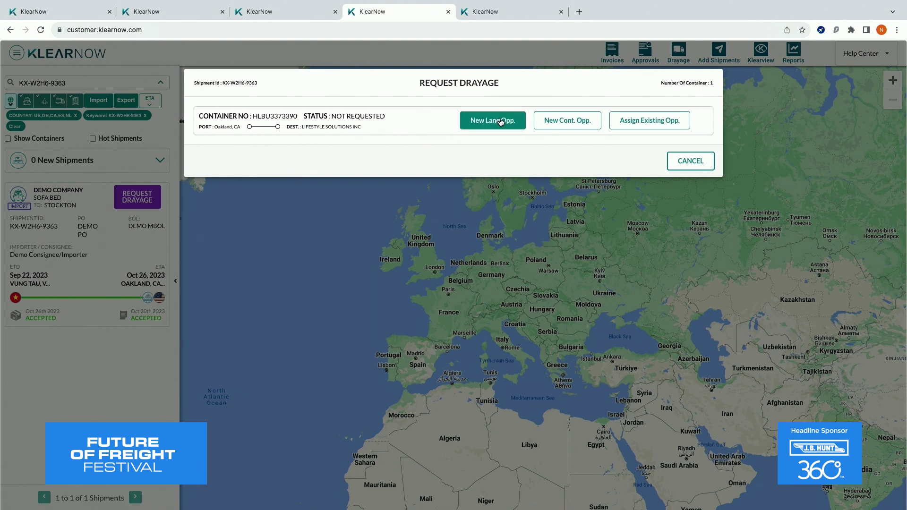
# Step: Create a new lane opportunity 'freight waves demo' with volume 1200 and price 10, then close the request
pyautogui.click(500, 120)
pyautogui.click(361, 191)
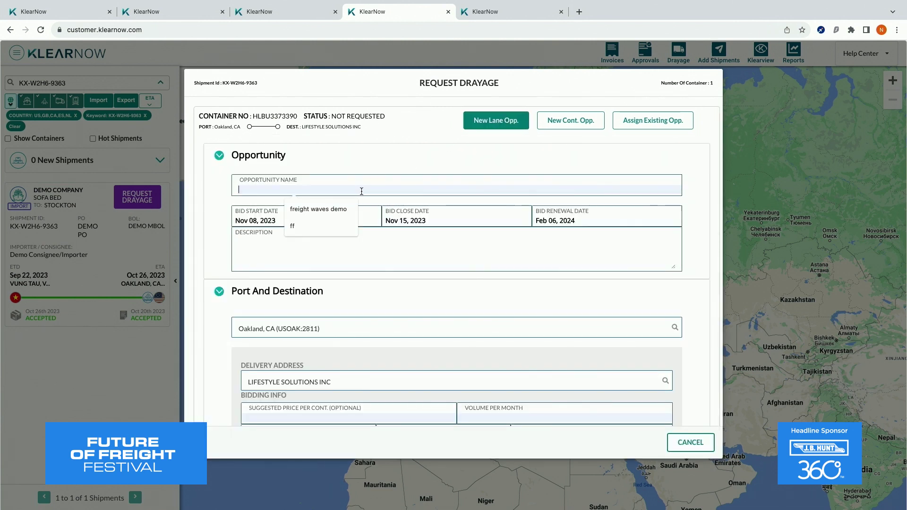
pyautogui.click(332, 210)
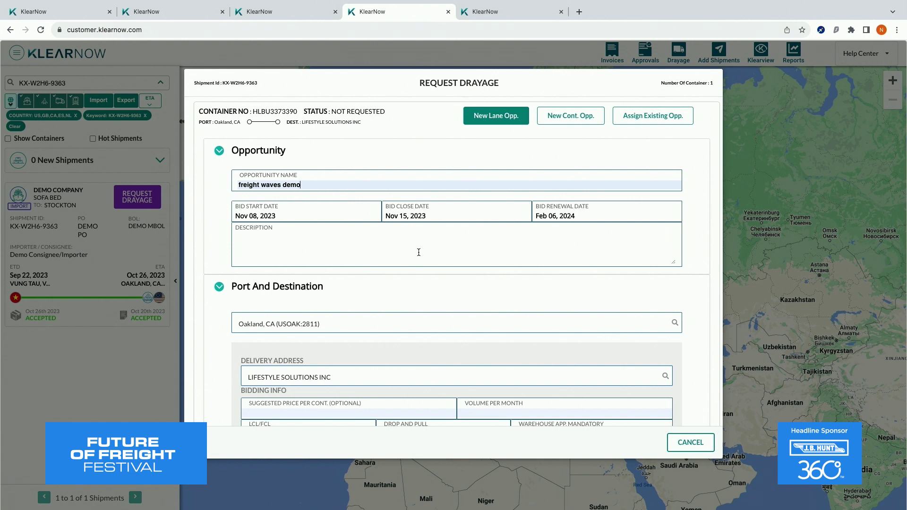
pyautogui.scroll(-3, 418, 252)
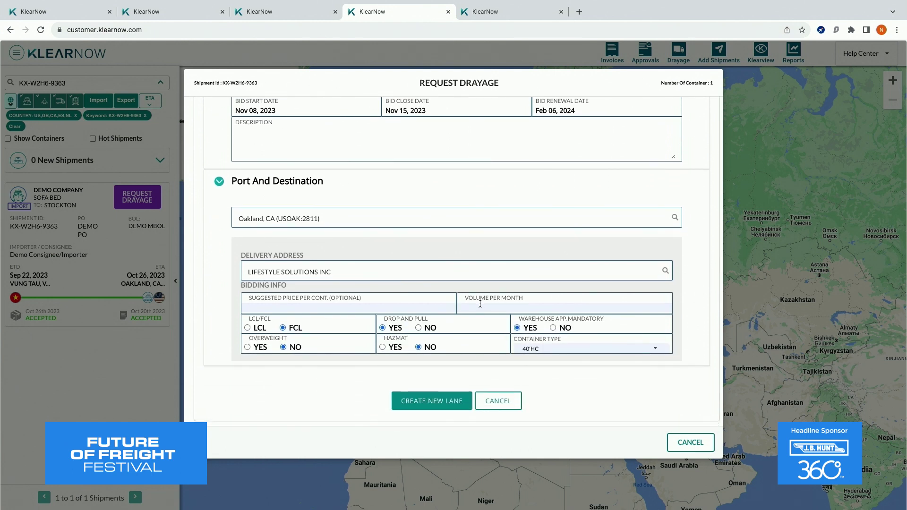
pyautogui.write('1200')
pyautogui.click(408, 308)
pyautogui.write('10')
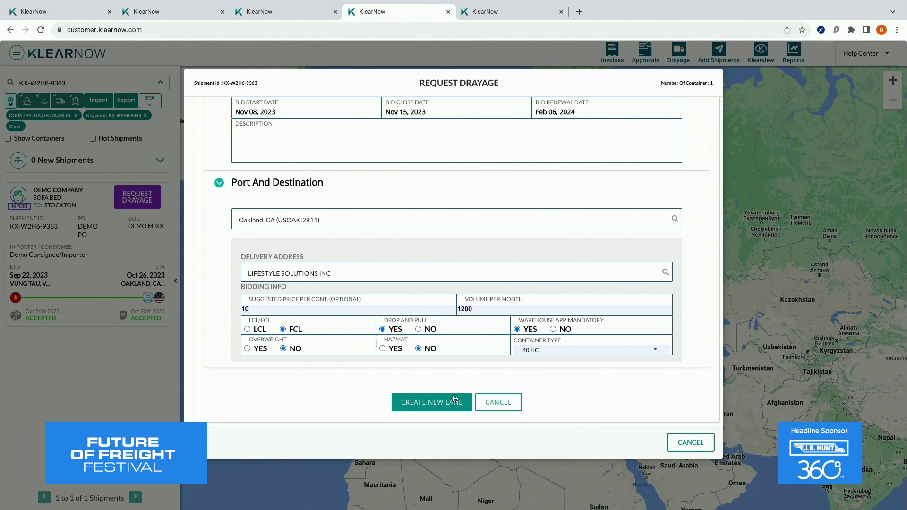
pyautogui.scroll(3, 430, 342)
pyautogui.scroll(-1, 430, 343)
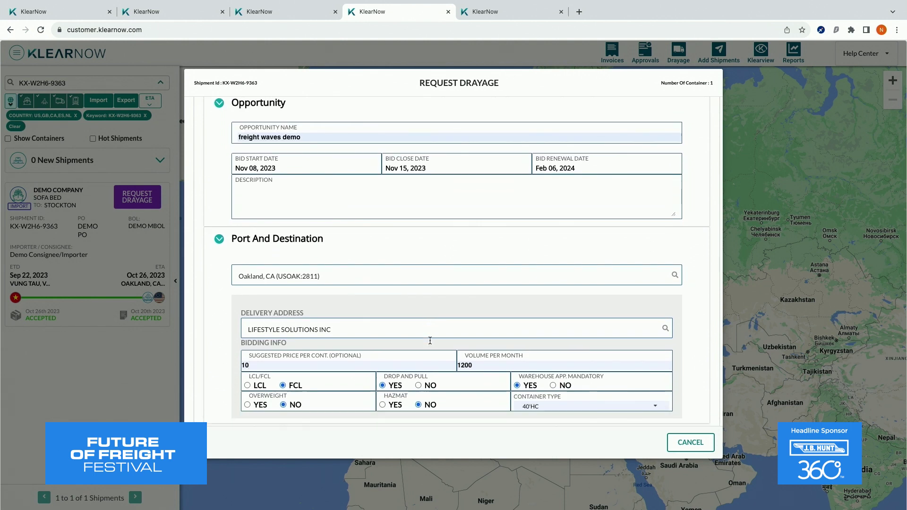
pyautogui.scroll(-2, 430, 342)
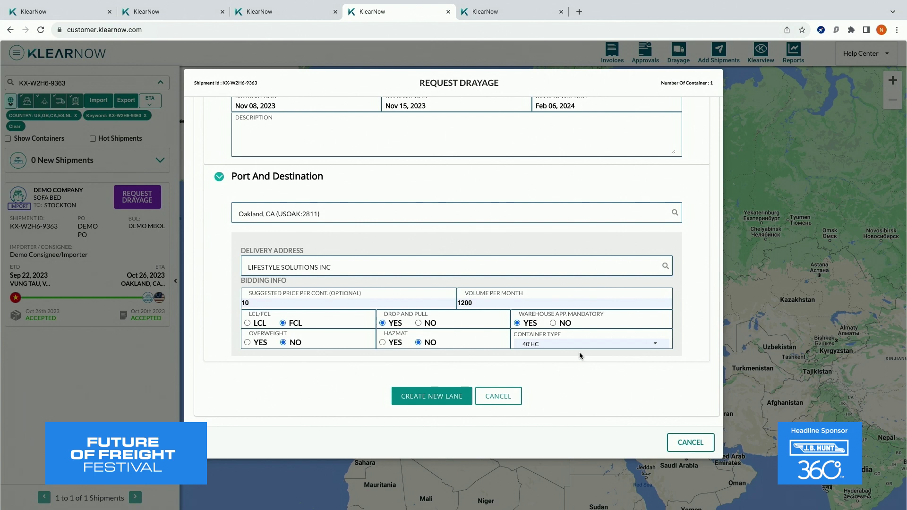
pyautogui.click(448, 397)
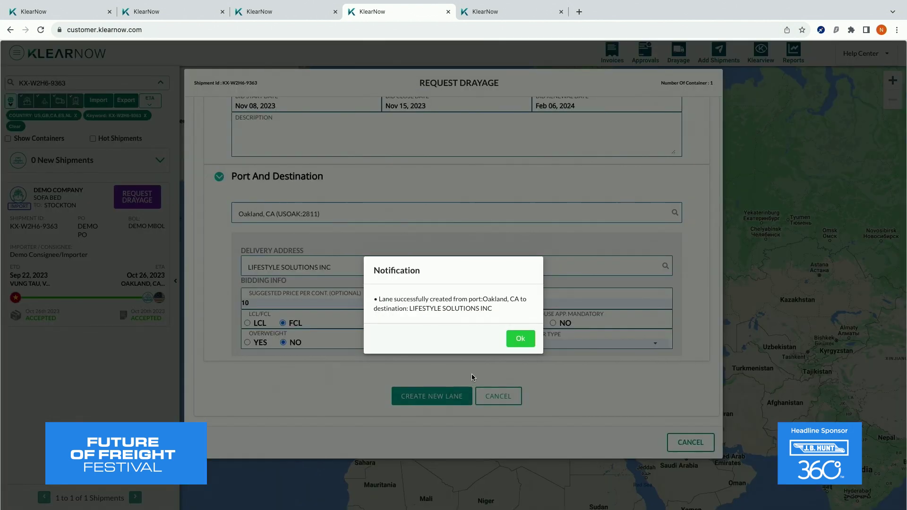
pyautogui.click(520, 338)
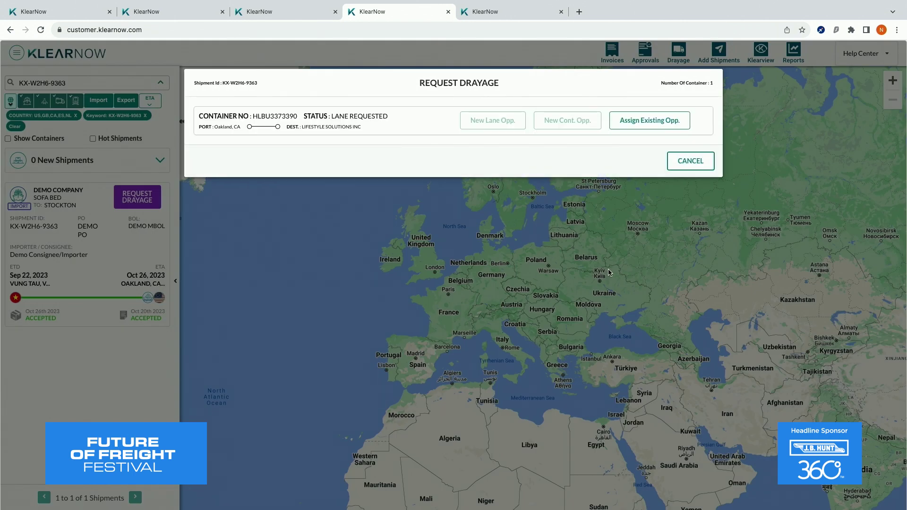
pyautogui.click(701, 162)
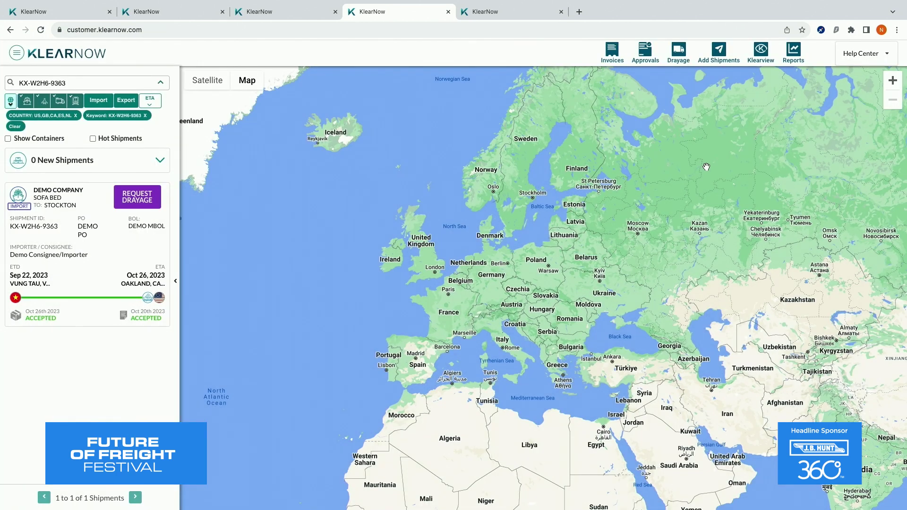
pyautogui.scroll(-2, 698, 142)
# Step: Review the invoices overview and pending approvals, then load the Klear KPI Dashboard under Reports
pyautogui.click(609, 56)
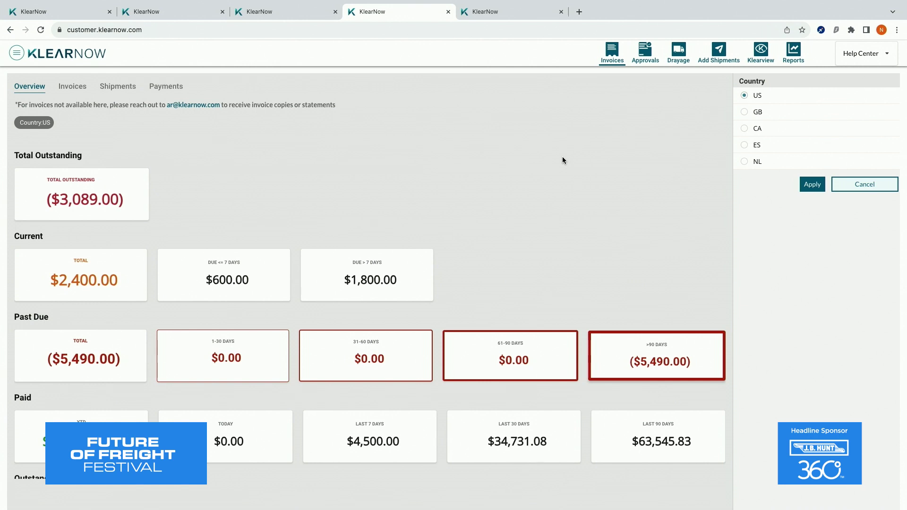
pyautogui.scroll(-1, 565, 161)
pyautogui.scroll(-3, 564, 159)
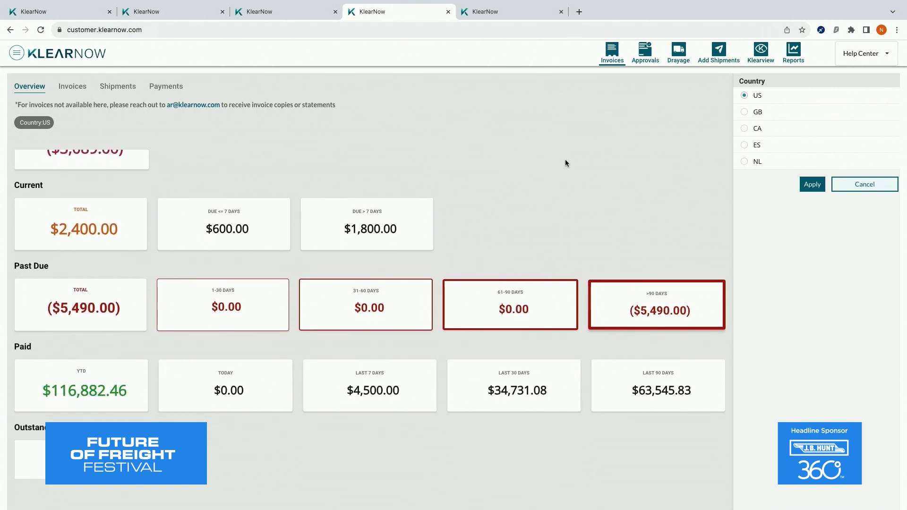
pyautogui.scroll(4, 565, 163)
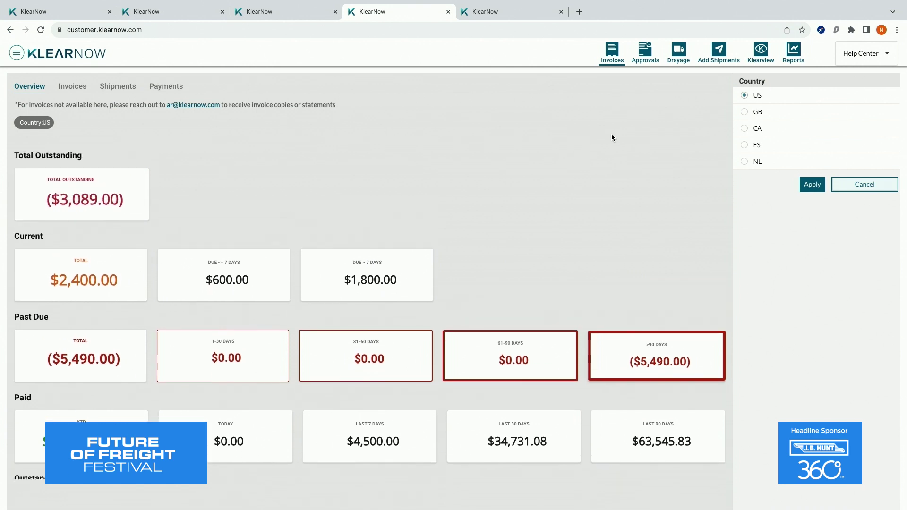
pyautogui.click(653, 58)
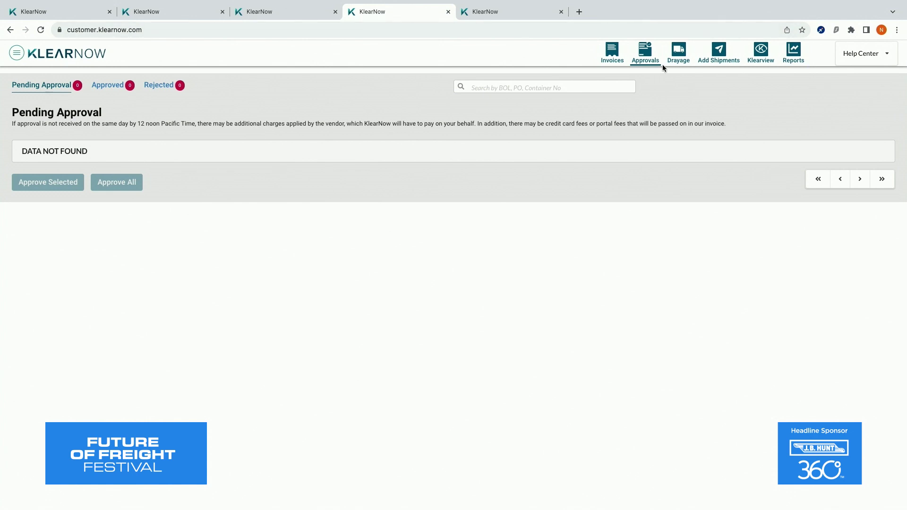
pyautogui.click(612, 60)
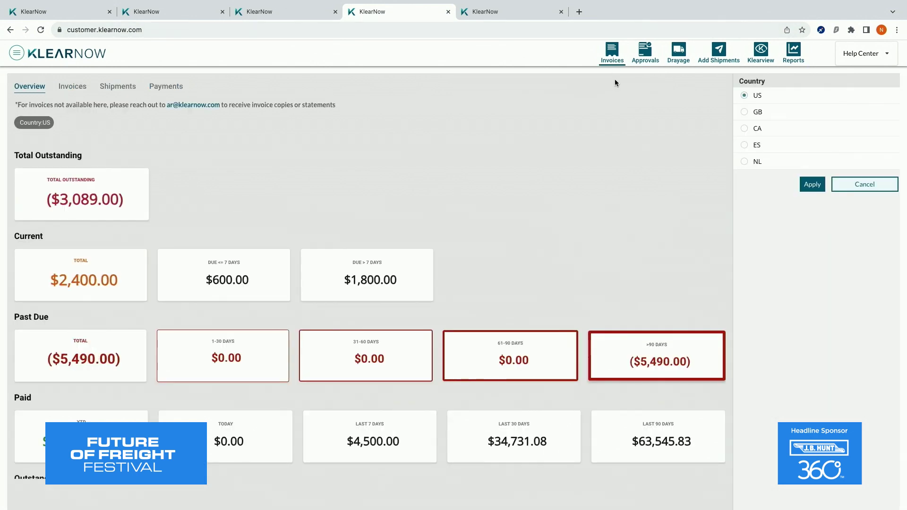
pyautogui.click(639, 60)
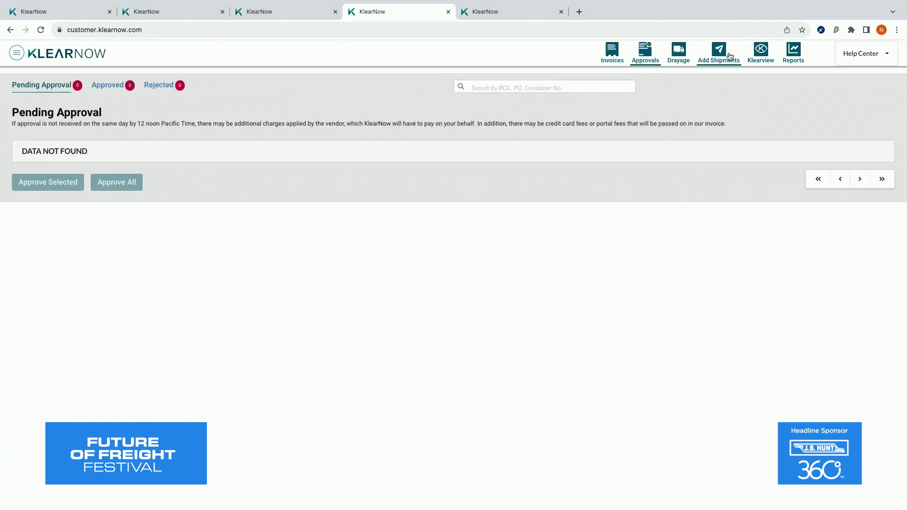
pyautogui.click(791, 54)
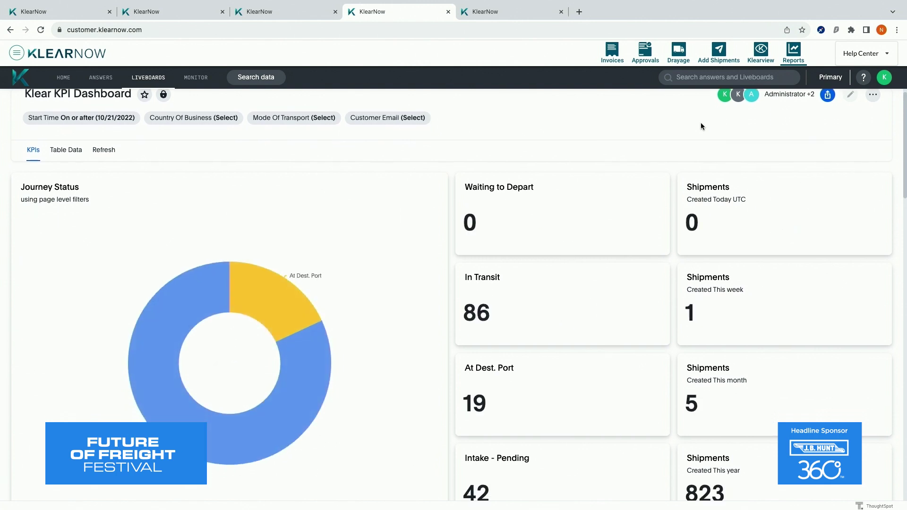
pyautogui.scroll(-1, 698, 126)
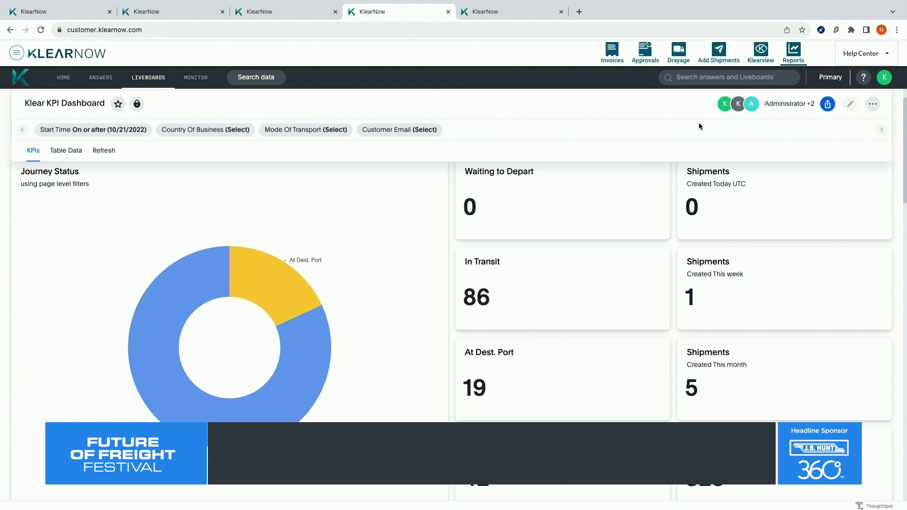
pyautogui.scroll(-1, 634, 227)
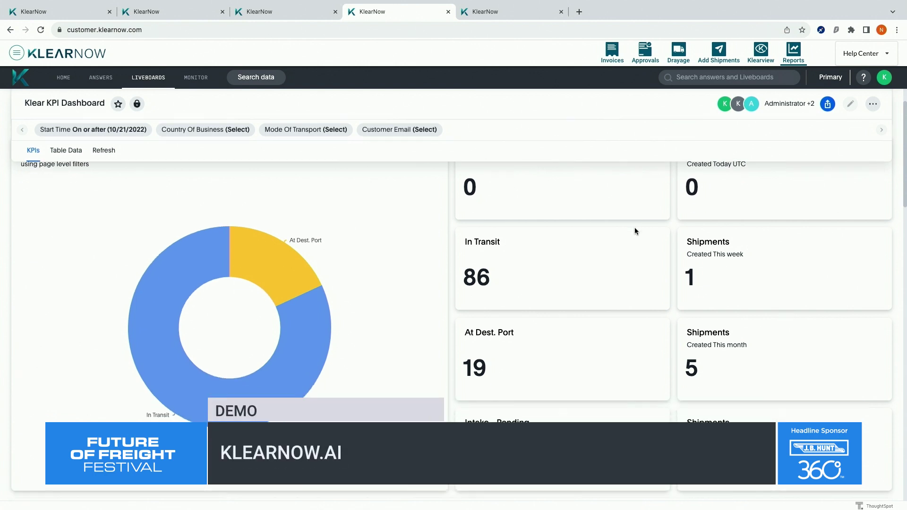